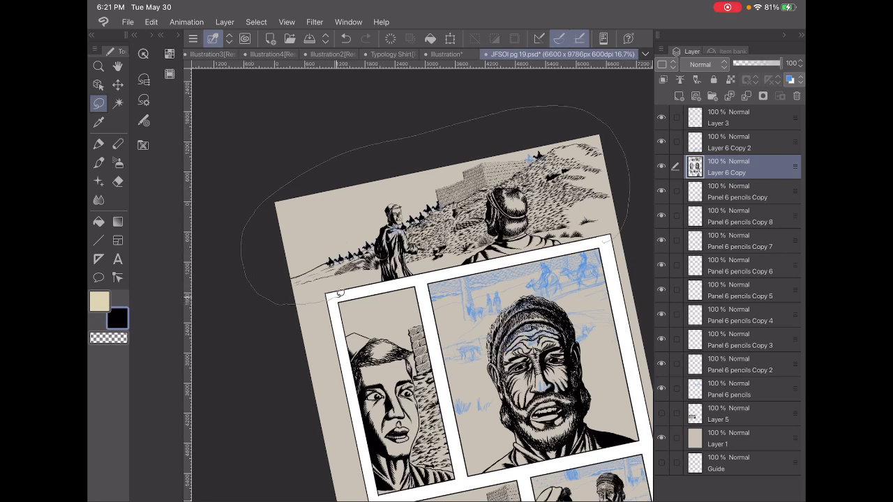
- Copy the lassoed top-panel desert scene and paste it as new layer Layer 6 Copy 3
click(151, 21)
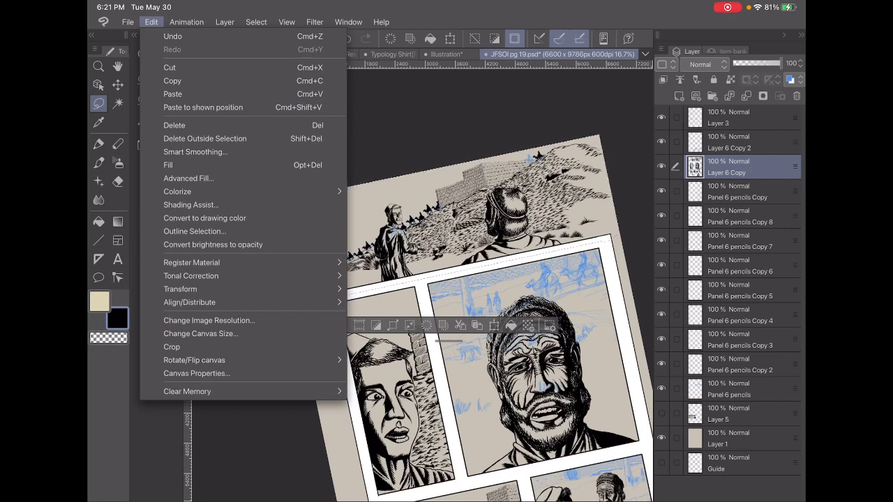
click(173, 80)
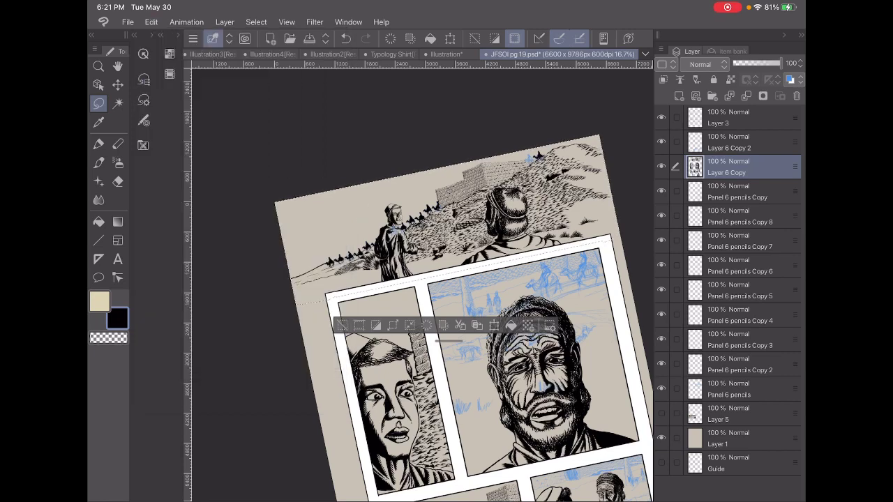
click(152, 21)
click(172, 94)
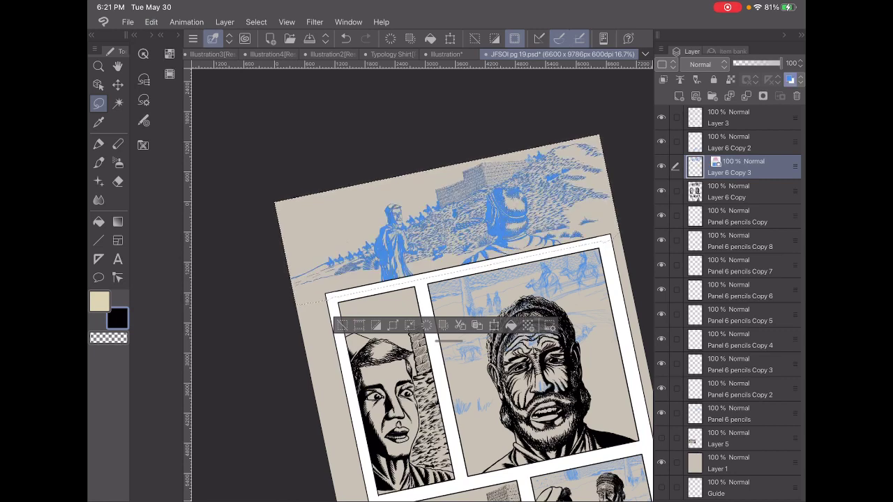
- Clear the lasso selection and switch to the Move layer tool
scroll(475, 293, down, 5)
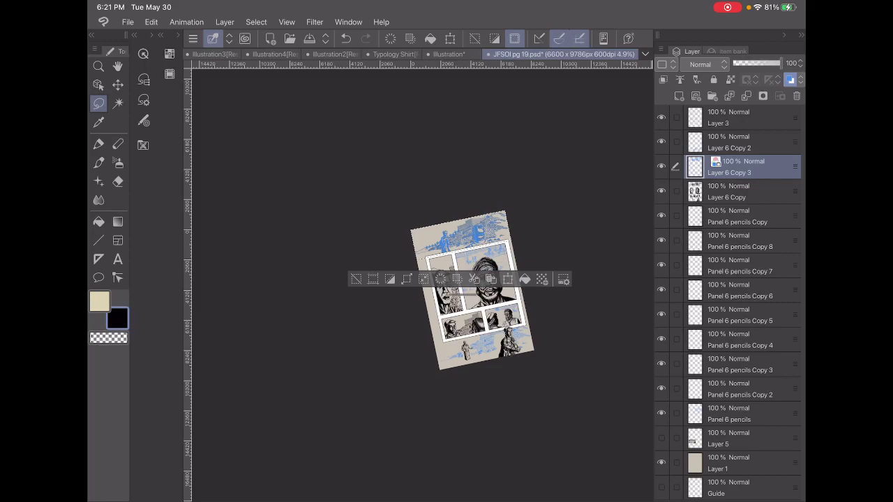
scroll(446, 293, up, 1)
scroll(446, 293, up, 1)
scroll(446, 293, up, 1)
scroll(446, 293, up, 1)
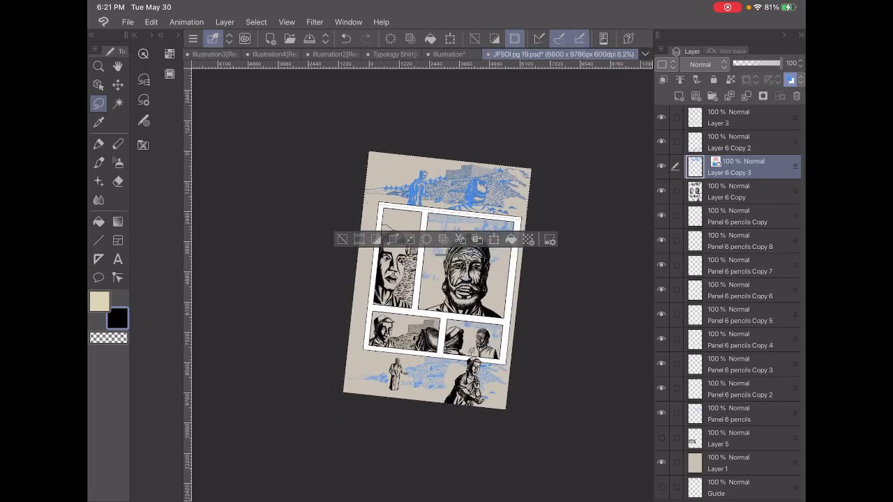
scroll(436, 279, up, 3)
scroll(435, 279, down, 2)
scroll(433, 279, up, 1)
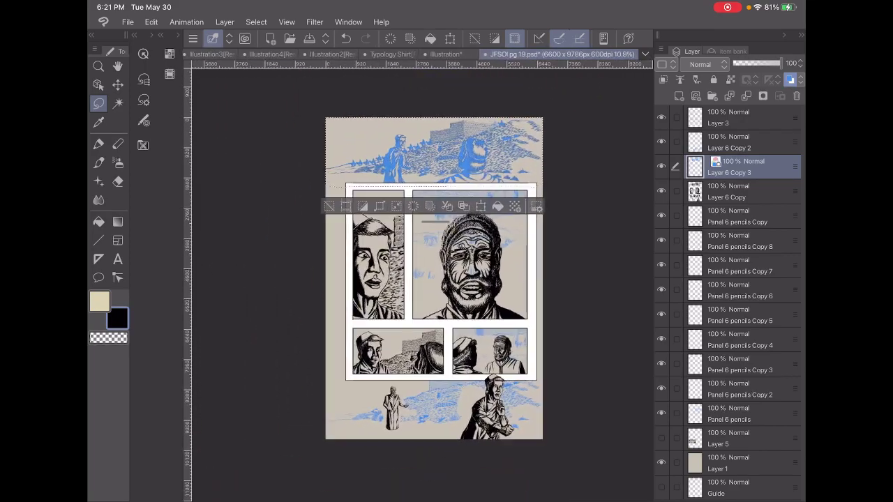
click(256, 22)
click(279, 49)
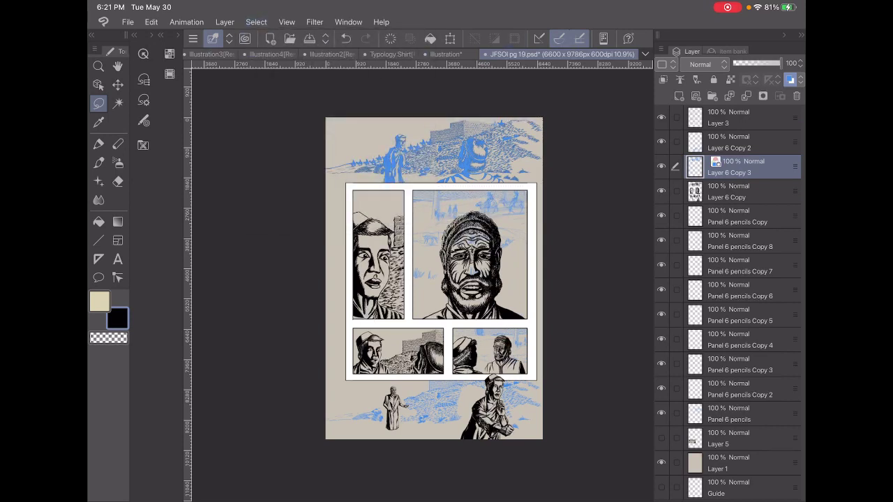
click(118, 84)
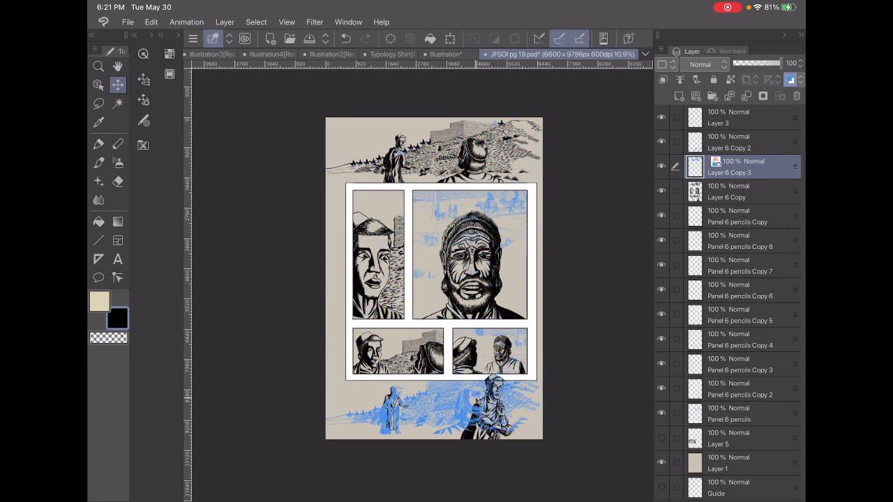
- Nudge Layer 6 Copy 3 upward to match the bottom panel's figures and camel caravan
scroll(418, 349, up, 5)
scroll(419, 279, down, 3)
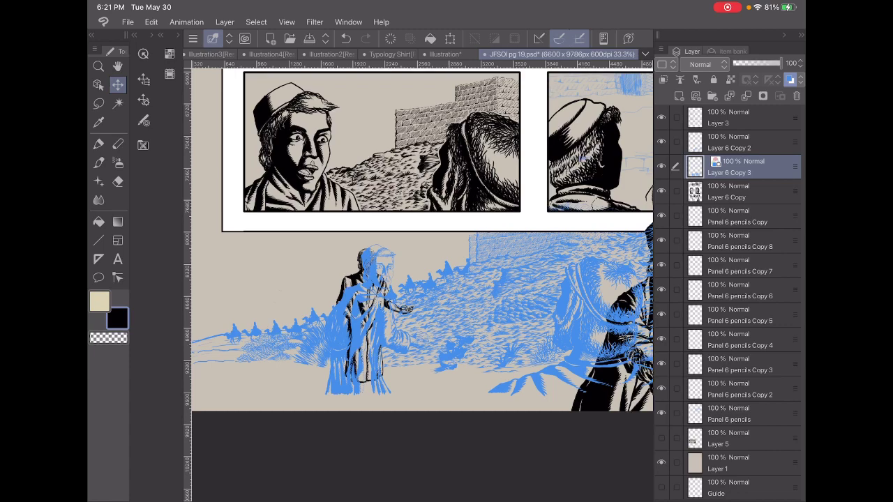
drag(455, 341, 461, 328)
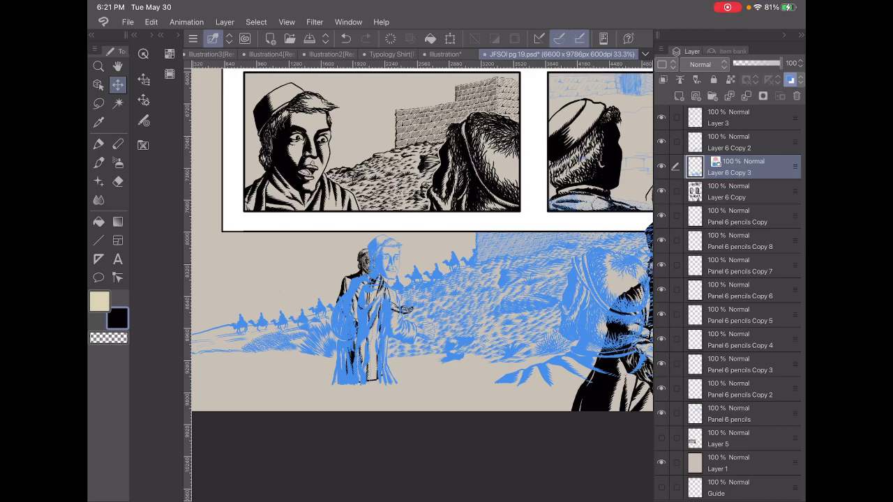
scroll(431, 251, down, 3)
scroll(432, 251, down, 2)
- Check the Panel 6 pencils layer, then hide Panel 6 pencils Copy 2 and Copy 3
scroll(431, 251, down, 2)
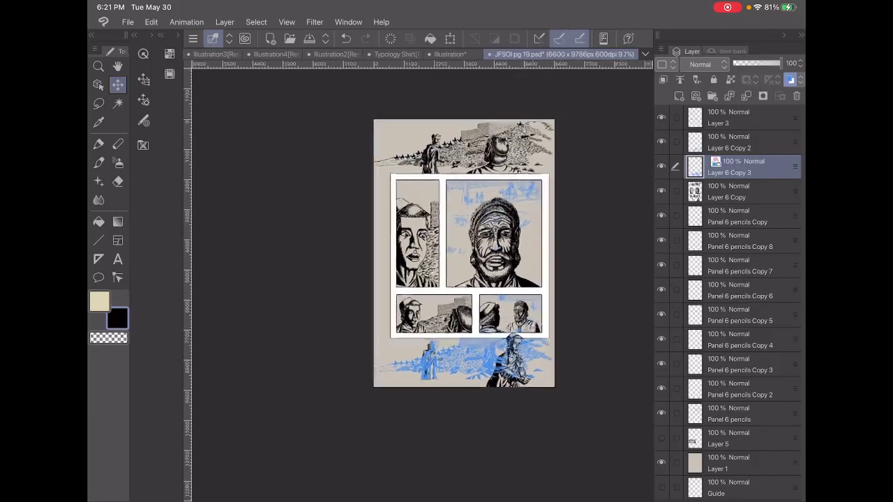
scroll(431, 251, down, 2)
scroll(431, 251, up, 1)
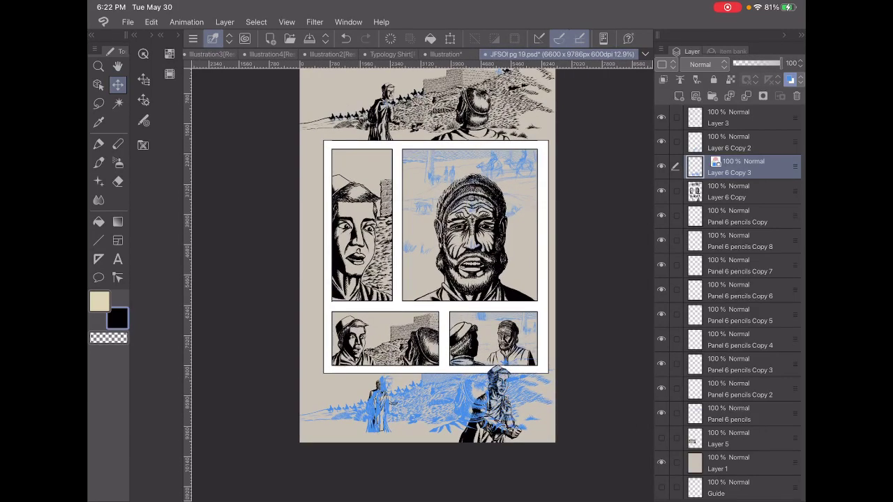
click(661, 413)
click(661, 413)
click(662, 388)
click(661, 364)
click(662, 388)
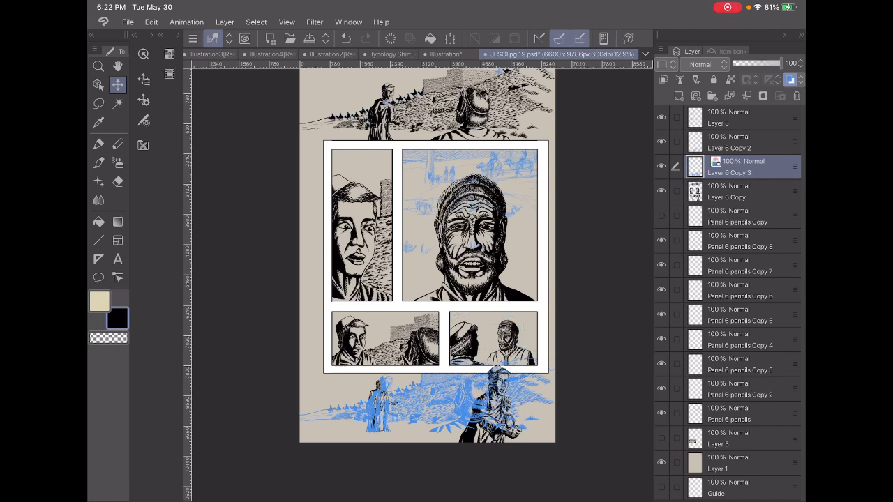
click(661, 389)
- Hide Panel 6 pencils Copy 4, 5, 6 and 8, keeping Panel 6 pencils Copy visible
click(662, 240)
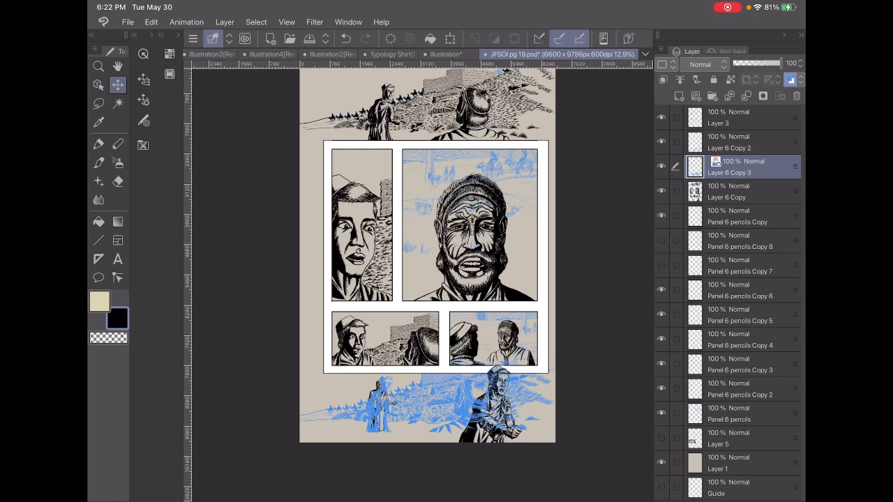
click(661, 340)
click(662, 315)
click(661, 290)
click(661, 215)
click(661, 215)
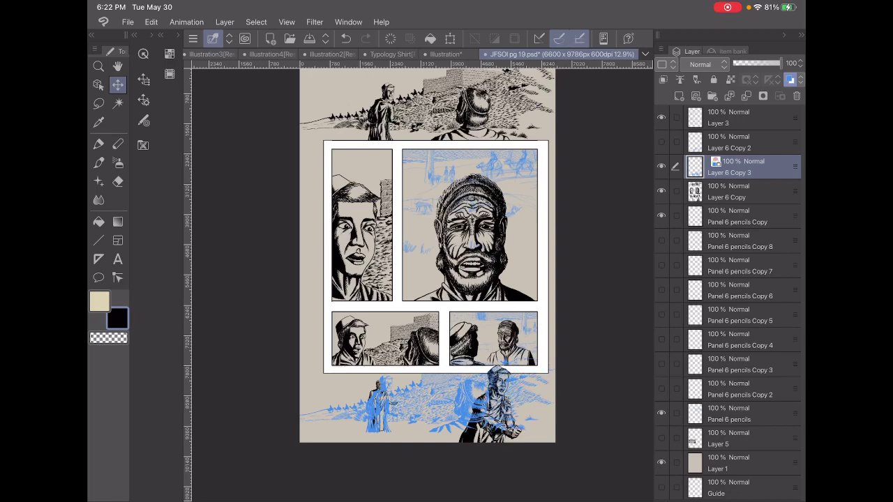
- Zoom in on the standing man and set the Eraser to brush size 40
scroll(389, 391, up, 5)
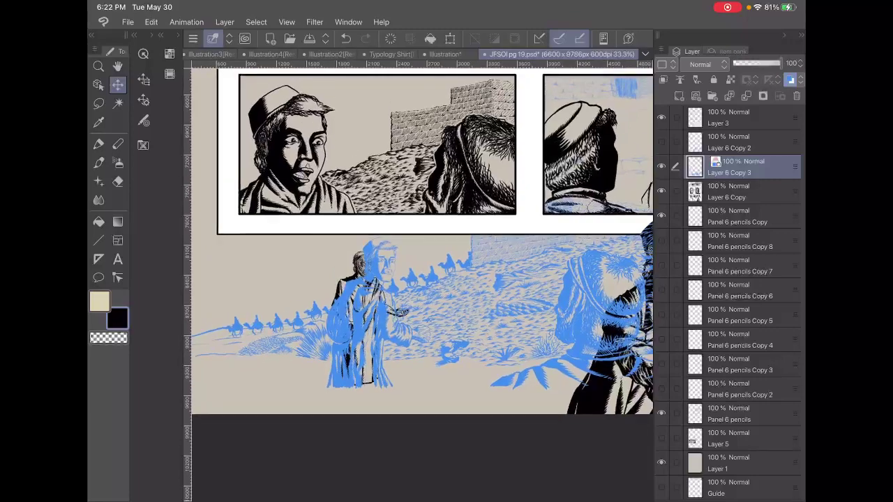
scroll(418, 244, down, 2)
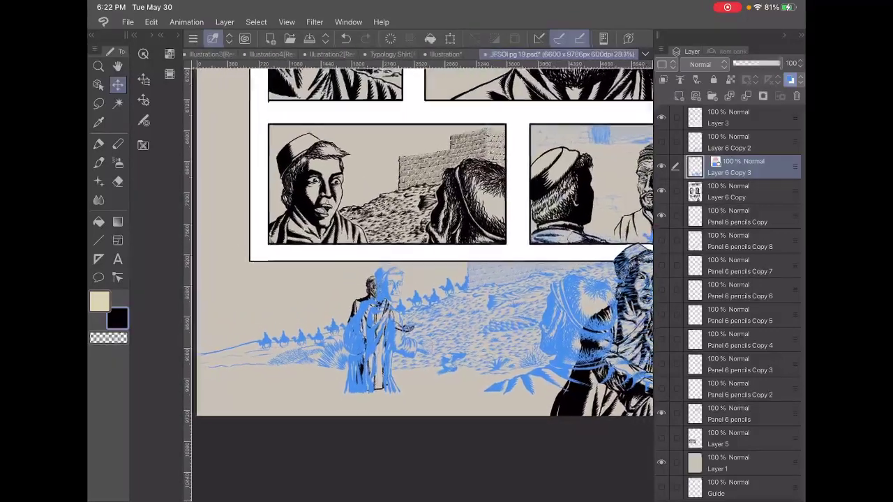
scroll(425, 240, down, 1)
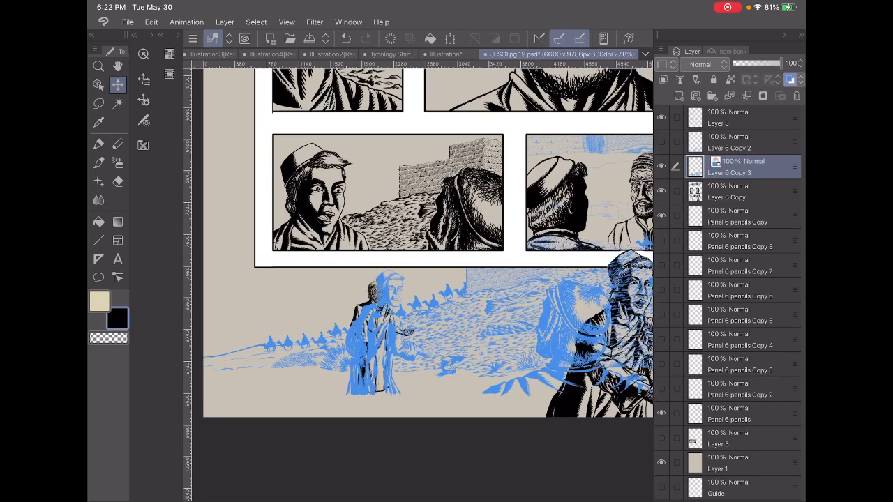
scroll(353, 365, up, 5)
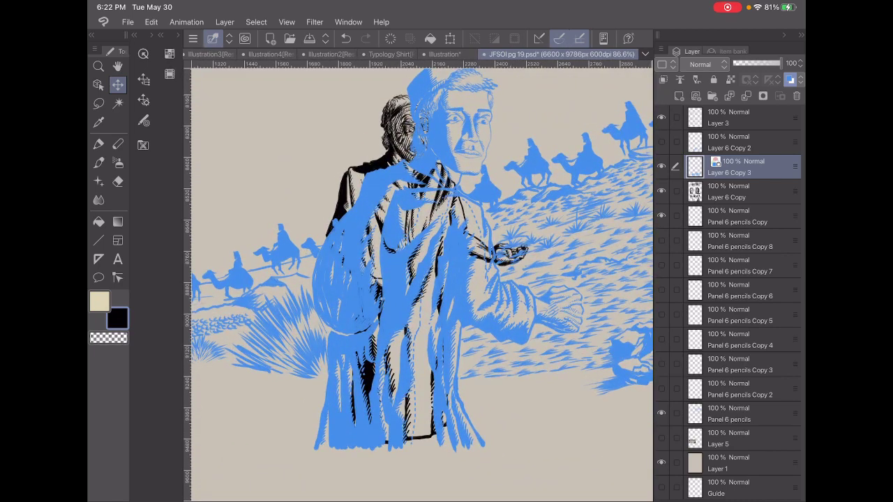
key(e)
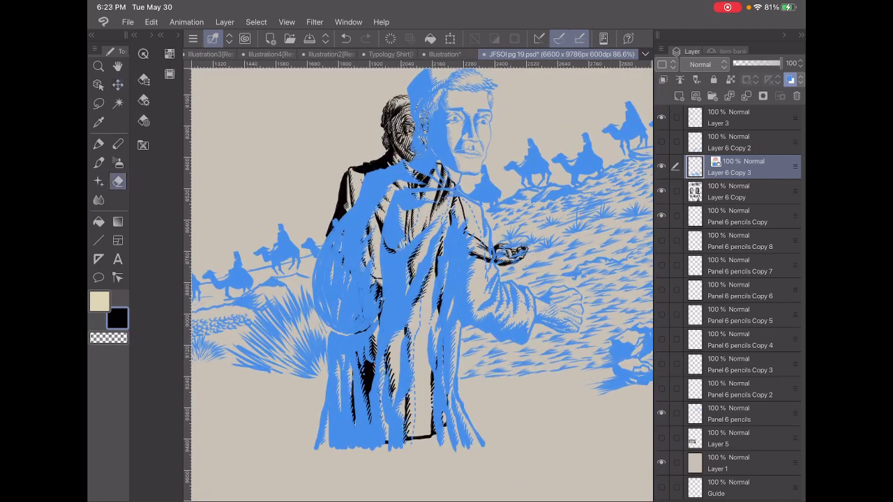
drag(346, 241, 338, 272)
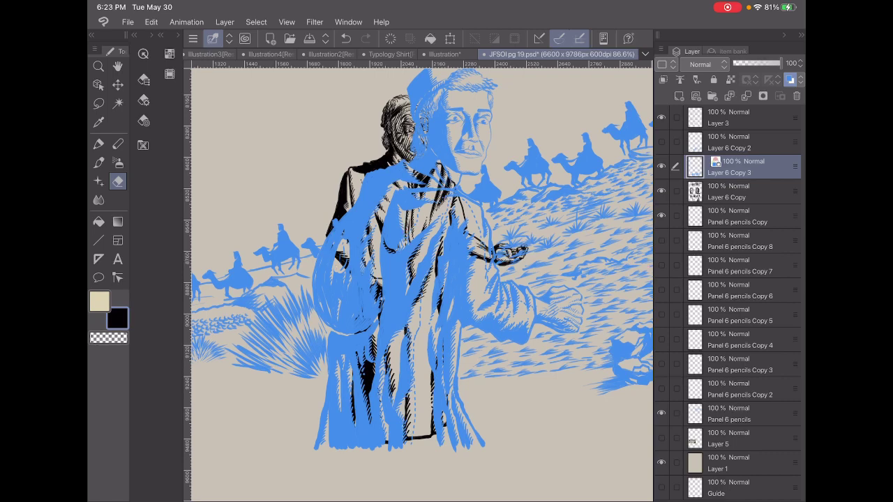
click(169, 53)
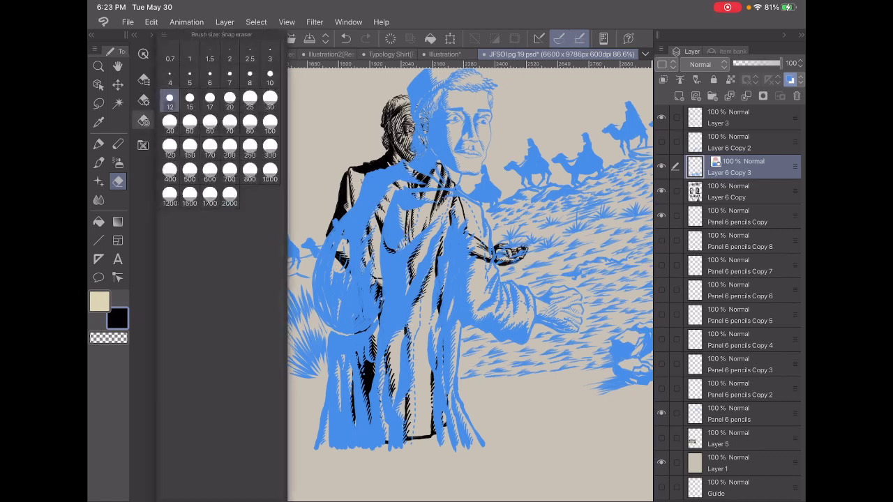
click(170, 126)
click(169, 53)
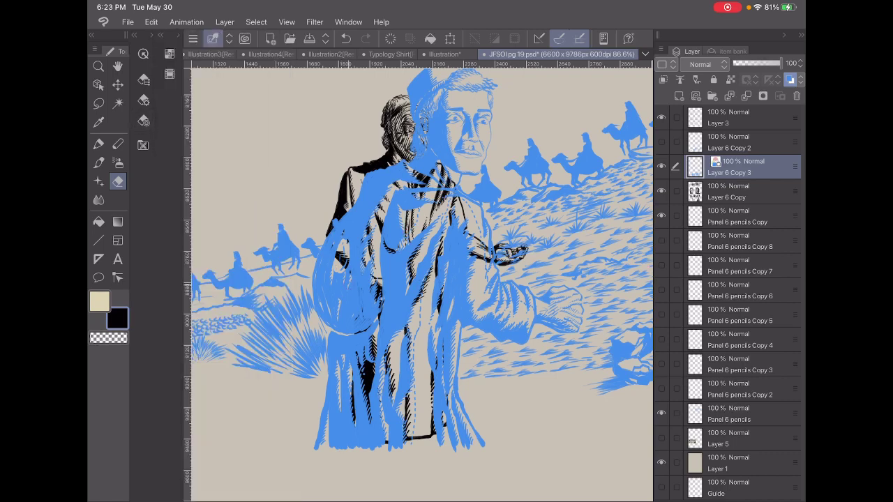
- Erase the blue from the man's left arm, robe, elbow, shoulder and collar
drag(349, 275, 329, 312)
mouse_move(332, 254)
mouse_down()
mouse_move(316, 296)
mouse_move(336, 338)
mouse_up()
mouse_move(328, 307)
mouse_down()
mouse_move(338, 354)
mouse_move(317, 451)
mouse_up()
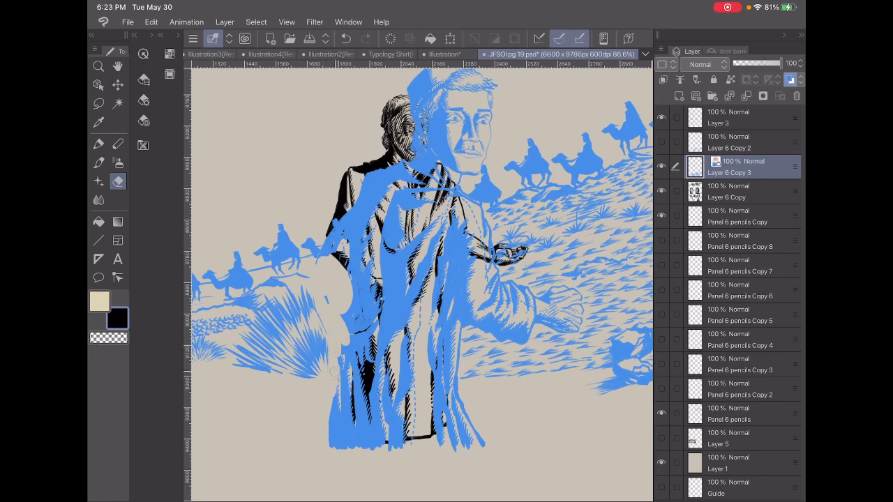
mouse_move(334, 371)
mouse_down()
mouse_move(341, 343)
mouse_move(345, 374)
mouse_up()
mouse_move(352, 273)
mouse_down()
mouse_move(372, 189)
mouse_move(367, 172)
mouse_move(358, 209)
mouse_move(318, 266)
mouse_up()
mouse_move(331, 235)
mouse_down()
mouse_move(325, 244)
mouse_move(344, 215)
mouse_move(328, 239)
mouse_up()
mouse_move(349, 211)
mouse_down()
mouse_move(335, 231)
mouse_move(340, 223)
mouse_move(342, 271)
mouse_up()
drag(369, 195, 366, 219)
drag(385, 170, 367, 188)
drag(386, 172, 375, 206)
- Erase blue from the man's jaw, chin, cheek, eyes, nose, beard and beside his head
scroll(418, 279, up, 5)
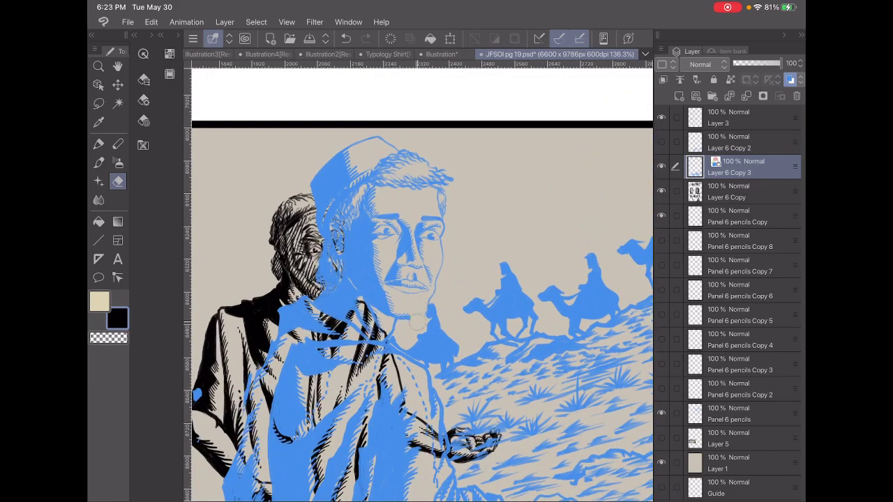
mouse_move(417, 328)
mouse_down()
mouse_move(419, 293)
mouse_move(418, 302)
mouse_move(389, 283)
mouse_up()
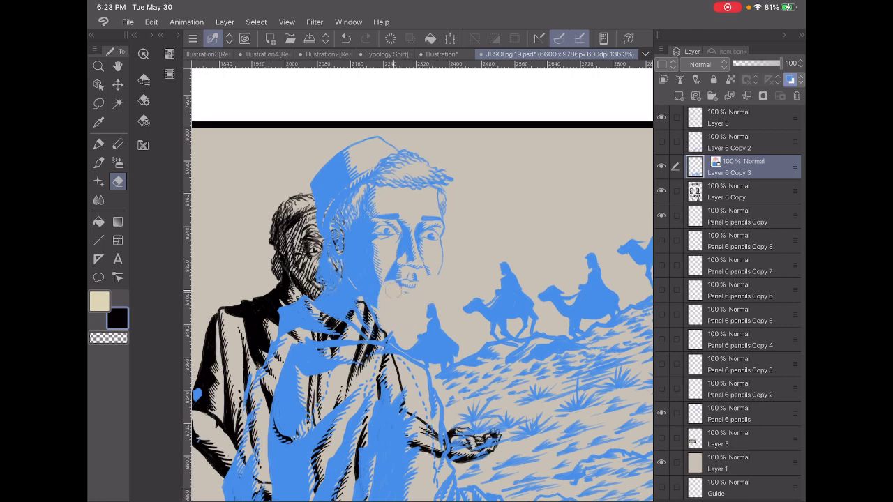
mouse_move(375, 318)
mouse_down()
mouse_move(382, 277)
mouse_move(451, 248)
mouse_move(388, 279)
mouse_up()
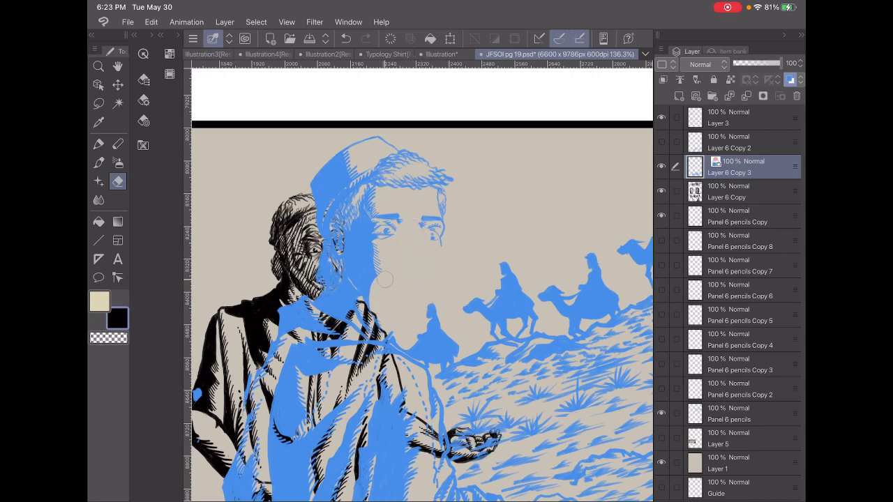
mouse_move(391, 231)
mouse_down()
mouse_move(426, 195)
mouse_move(448, 241)
mouse_up()
drag(438, 174, 446, 236)
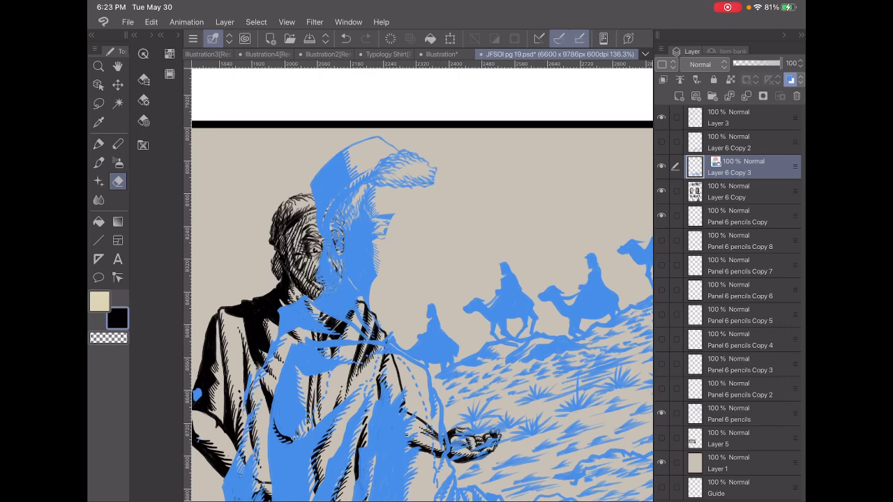
mouse_move(311, 299)
mouse_down()
mouse_move(352, 318)
mouse_move(328, 279)
mouse_move(349, 265)
mouse_move(325, 203)
mouse_move(339, 147)
mouse_move(363, 182)
mouse_move(361, 145)
mouse_move(419, 174)
mouse_move(419, 203)
mouse_move(370, 279)
mouse_up()
mouse_move(380, 224)
mouse_down()
mouse_move(354, 258)
mouse_move(356, 182)
mouse_move(387, 216)
mouse_up()
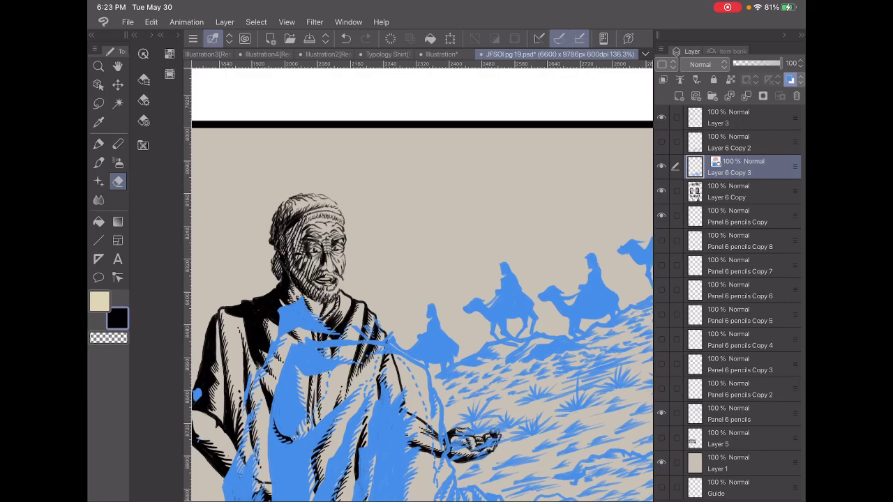
scroll(446, 390, up, 5)
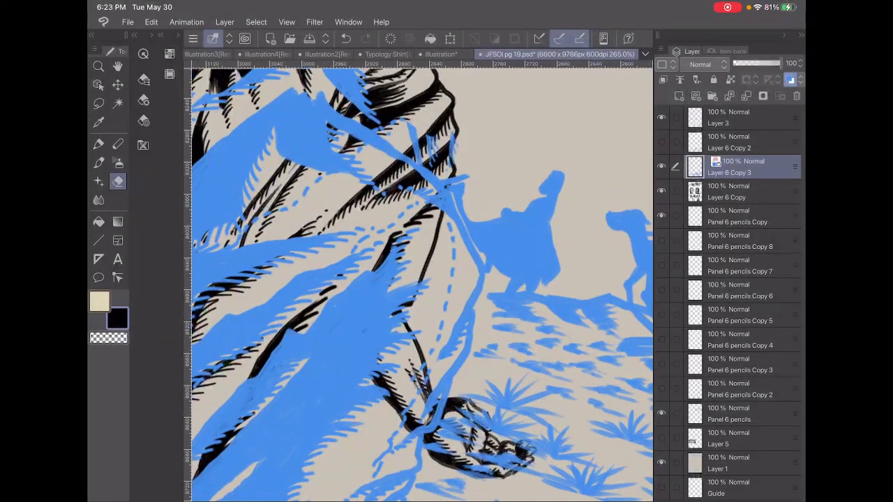
- Erase the blue along the robe's right edge, its folds, and toward the camel
mouse_move(450, 370)
mouse_down()
mouse_move(480, 279)
mouse_move(453, 241)
mouse_up()
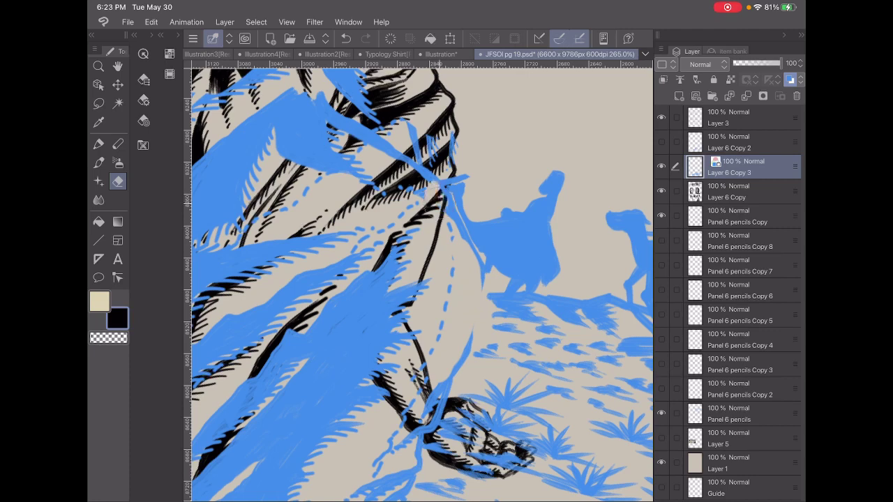
mouse_move(434, 192)
mouse_down()
mouse_move(473, 268)
mouse_move(461, 370)
mouse_move(450, 258)
mouse_up()
drag(443, 328, 432, 262)
mouse_move(424, 190)
mouse_down()
mouse_move(446, 168)
mouse_move(456, 206)
mouse_up()
mouse_move(449, 167)
mouse_down()
mouse_move(474, 150)
mouse_move(449, 167)
mouse_move(438, 143)
mouse_move(353, 178)
mouse_up()
drag(370, 132, 335, 167)
scroll(419, 279, down, 5)
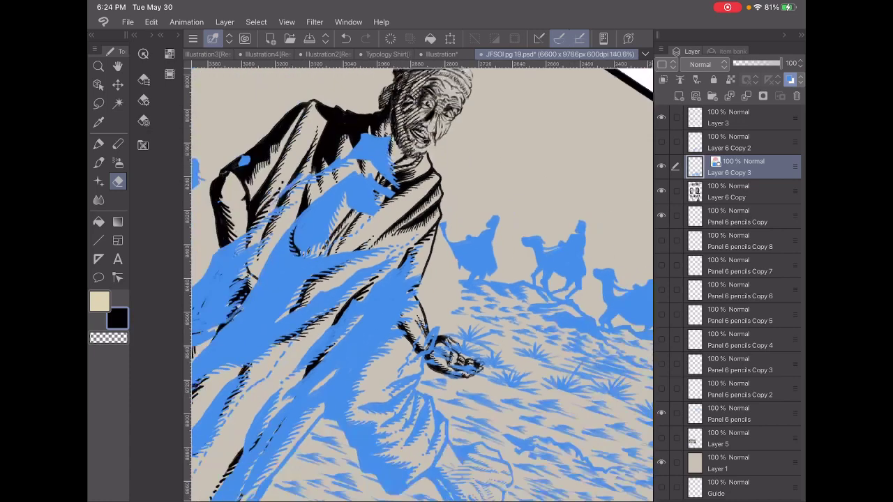
scroll(419, 279, up, 5)
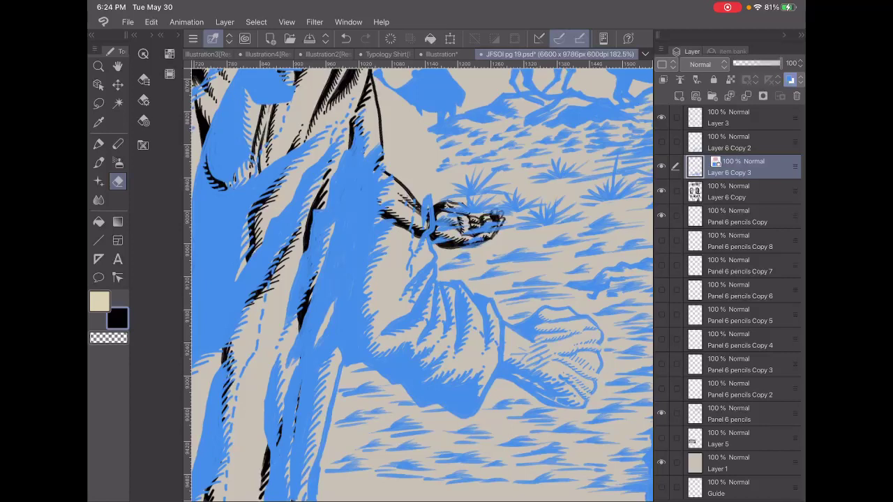
- Erase the blue finger sketch, hand outline and grass strokes around the outstretched hand
mouse_move(432, 199)
mouse_down()
mouse_move(424, 231)
mouse_move(435, 234)
mouse_move(427, 228)
mouse_move(411, 272)
mouse_up()
mouse_move(410, 218)
mouse_down()
mouse_move(428, 259)
mouse_move(424, 311)
mouse_up()
mouse_move(432, 258)
mouse_down()
mouse_move(427, 314)
mouse_move(411, 279)
mouse_move(452, 325)
mouse_up()
mouse_move(434, 279)
mouse_down()
mouse_move(471, 297)
mouse_move(488, 340)
mouse_up()
mouse_move(473, 293)
mouse_down()
mouse_move(492, 312)
mouse_move(505, 353)
mouse_move(546, 324)
mouse_up()
mouse_move(494, 346)
mouse_down()
mouse_move(551, 302)
mouse_move(590, 321)
mouse_move(607, 347)
mouse_up()
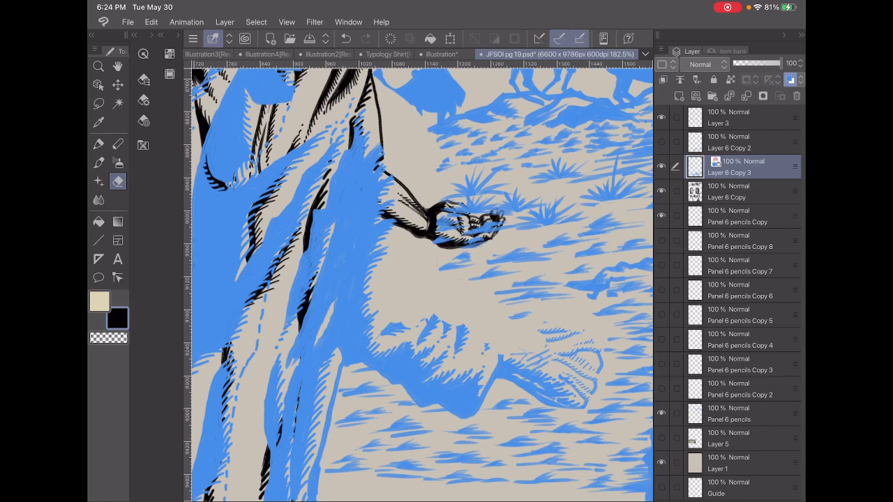
mouse_move(481, 371)
mouse_down()
mouse_move(569, 413)
mouse_move(584, 409)
mouse_move(597, 354)
mouse_move(586, 333)
mouse_move(594, 341)
mouse_move(574, 370)
mouse_up()
drag(567, 368, 581, 375)
drag(537, 373, 481, 352)
drag(537, 338, 582, 329)
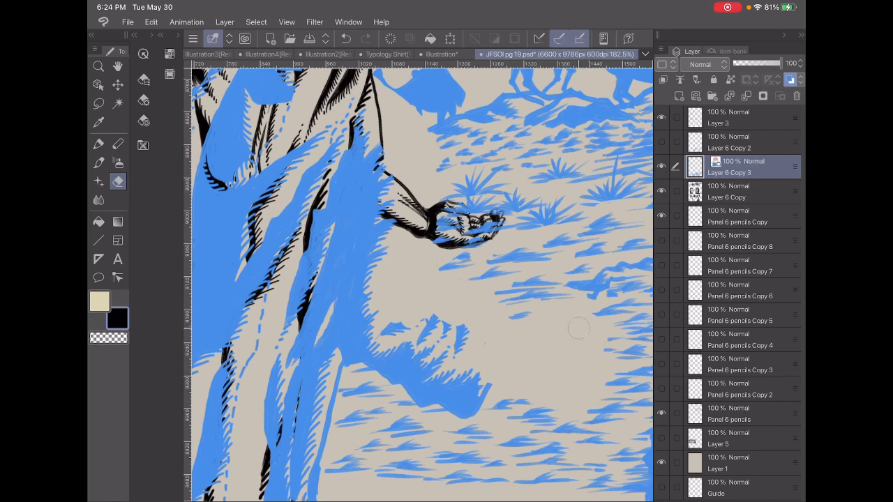
- Erase blue grass, shadow and ground fragments beside the robe
scroll(418, 279, down, 5)
scroll(418, 279, up, 3)
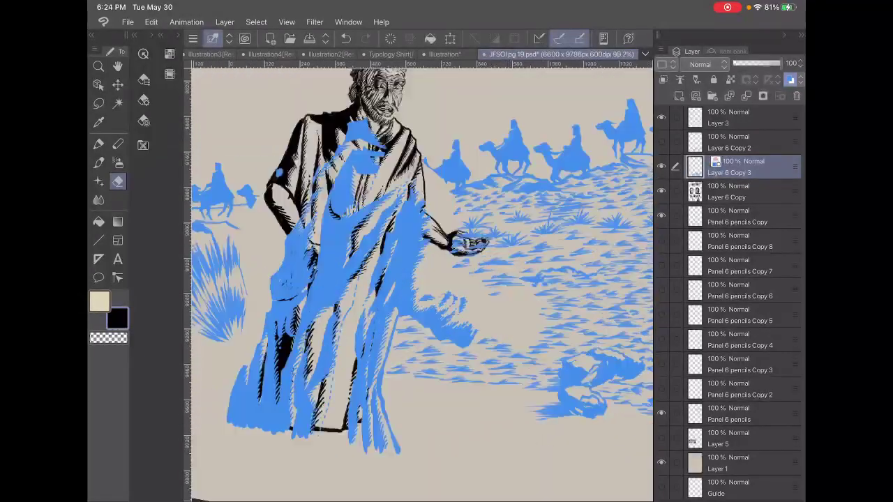
scroll(418, 279, up, 3)
mouse_move(353, 286)
mouse_down()
mouse_move(428, 344)
mouse_move(450, 336)
mouse_move(461, 357)
mouse_move(498, 325)
mouse_move(422, 307)
mouse_move(395, 274)
mouse_move(367, 268)
mouse_move(338, 300)
mouse_move(335, 288)
mouse_up()
mouse_move(397, 262)
mouse_down()
mouse_move(436, 260)
mouse_move(465, 286)
mouse_up()
drag(371, 230, 361, 245)
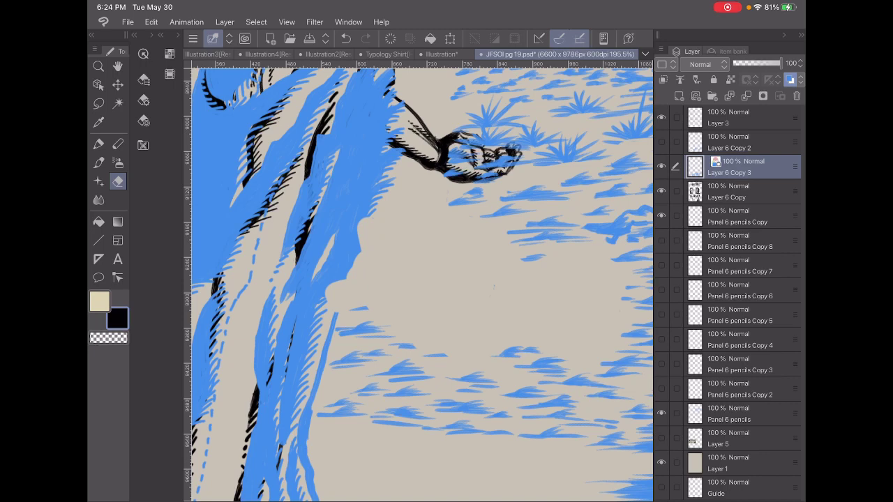
scroll(418, 279, down, 3)
scroll(419, 279, down, 2)
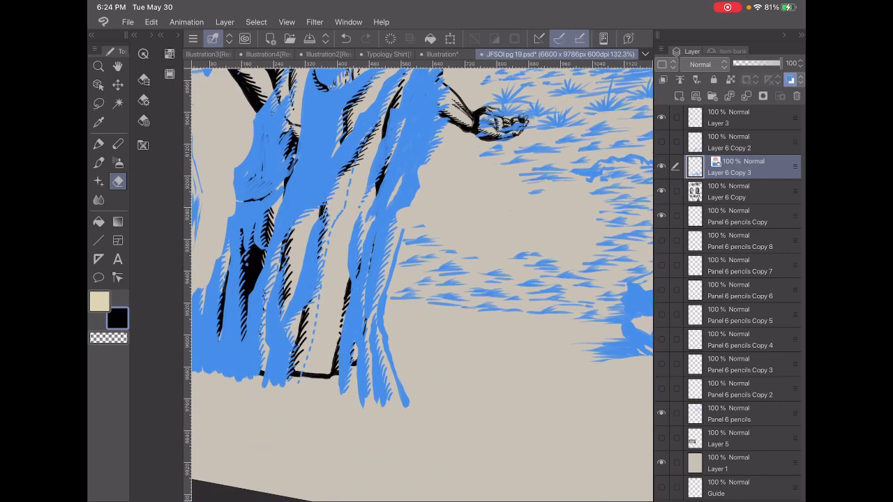
- Trim the blue along the robe's lower right edge, hem and upper right side
drag(398, 237, 382, 297)
drag(384, 252, 377, 311)
drag(391, 279, 368, 328)
mouse_move(405, 404)
mouse_down()
mouse_move(381, 328)
mouse_move(354, 307)
mouse_move(374, 381)
mouse_move(349, 314)
mouse_up()
drag(342, 391, 338, 349)
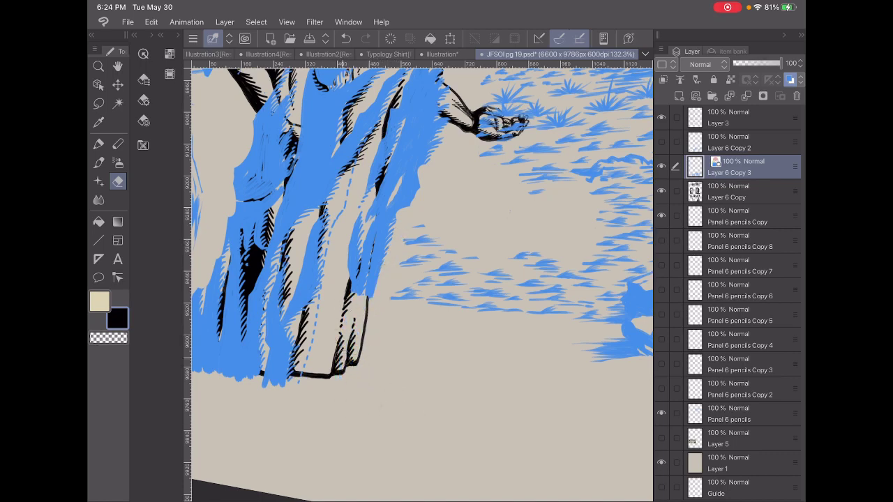
drag(356, 223, 369, 307)
mouse_move(387, 265)
mouse_down()
mouse_move(394, 205)
mouse_move(369, 180)
mouse_up()
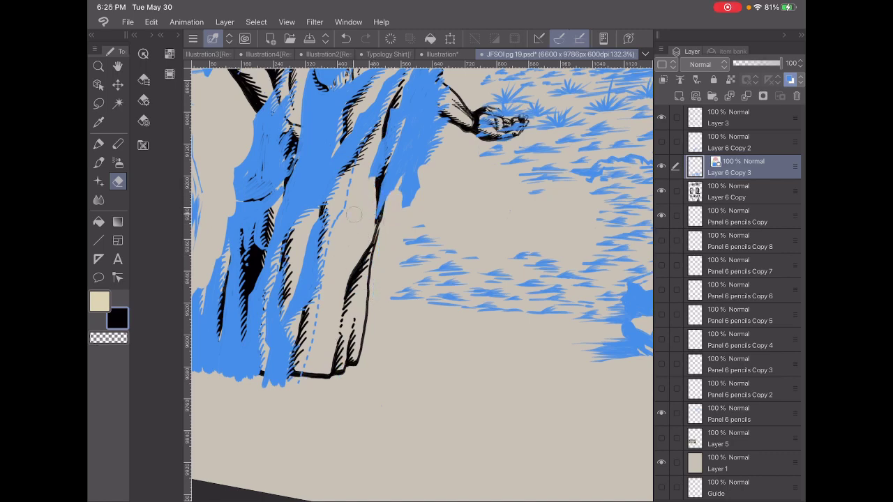
drag(404, 213, 417, 173)
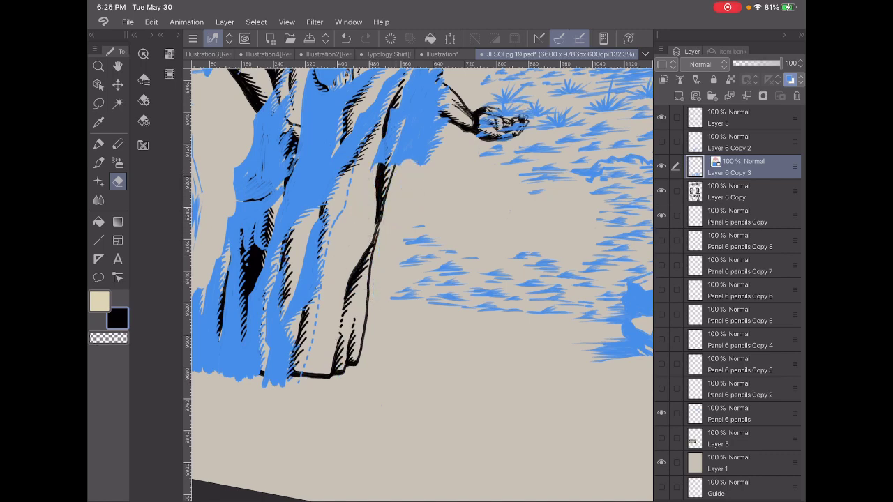
scroll(418, 279, down, 3)
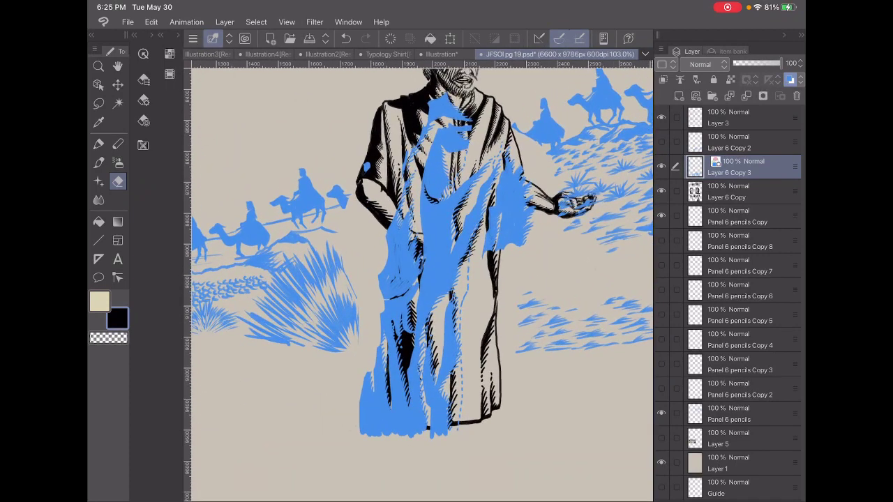
- Lasso the robed man, delete the blue pencils inside, then deselect
key(m)
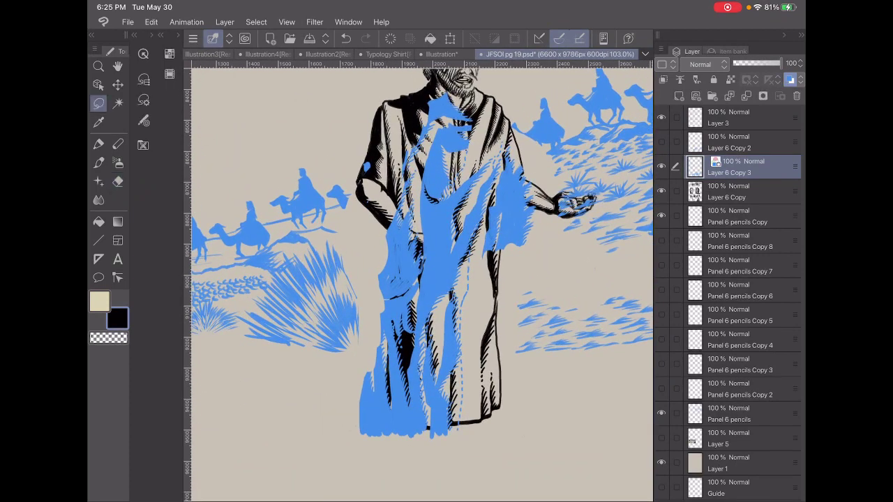
mouse_move(369, 199)
mouse_down()
mouse_move(497, 125)
mouse_move(526, 142)
mouse_up()
drag(543, 171, 342, 441)
drag(343, 441, 371, 256)
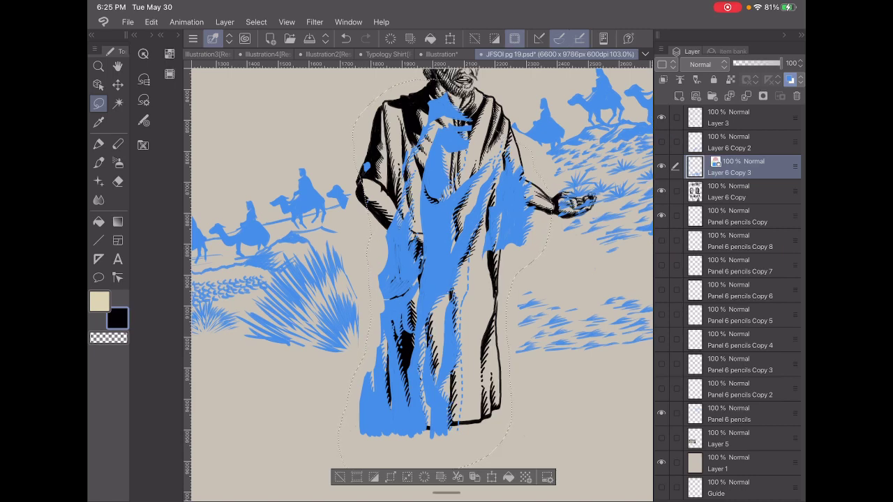
click(151, 22)
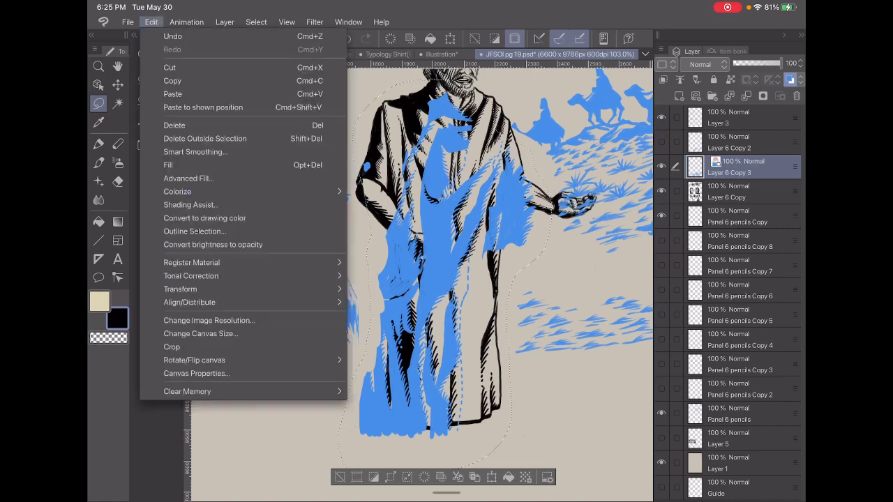
click(175, 125)
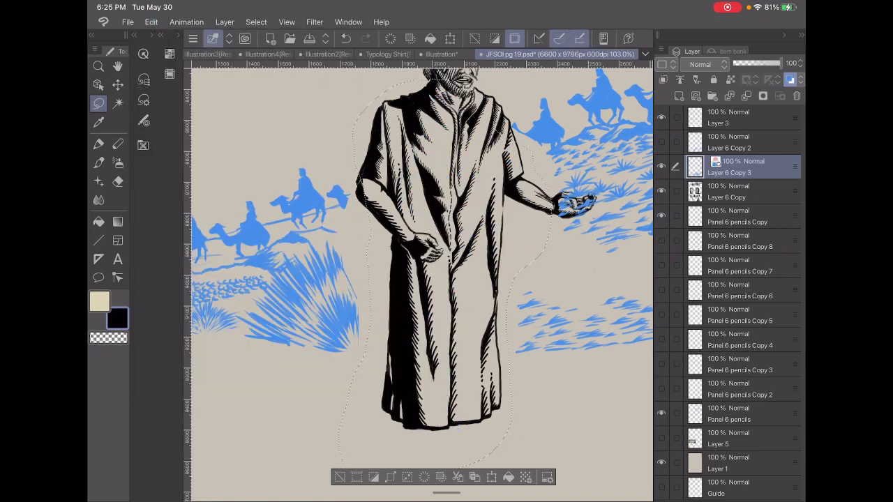
click(256, 21)
click(278, 49)
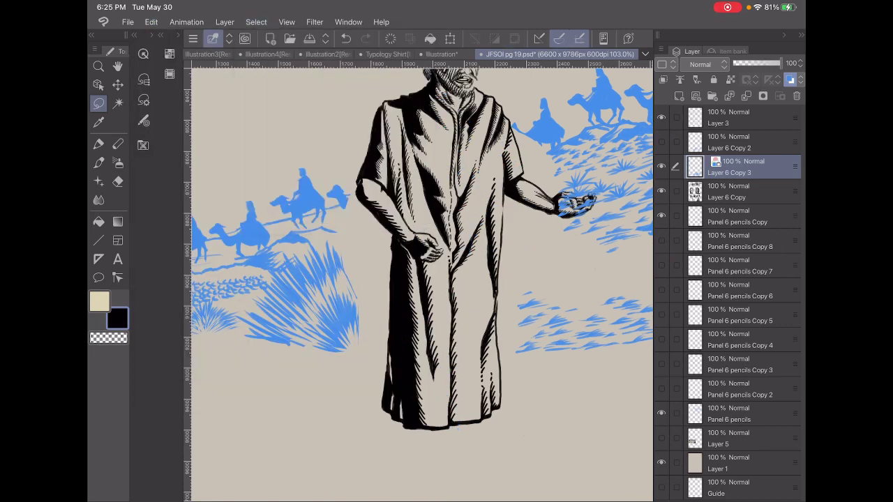
scroll(419, 279, down, 5)
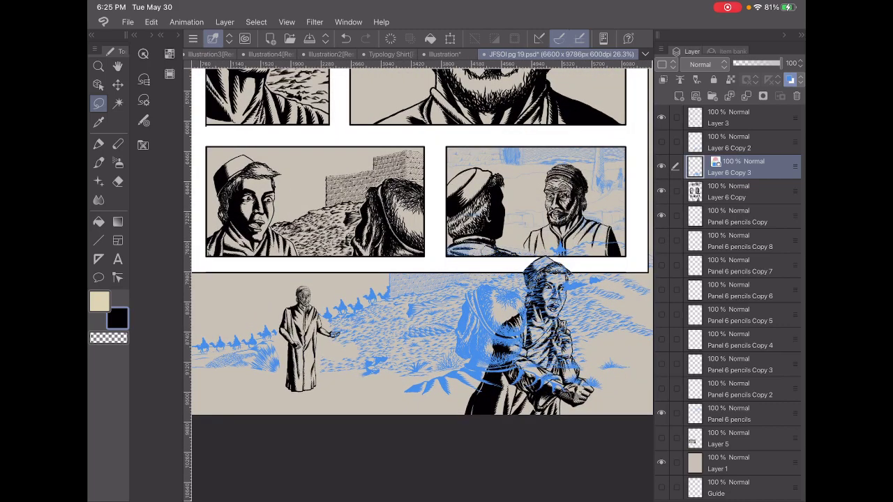
- Erase blue strokes in the lower desert ground and along the young man's headwrap and face edges
scroll(433, 363, up, 5)
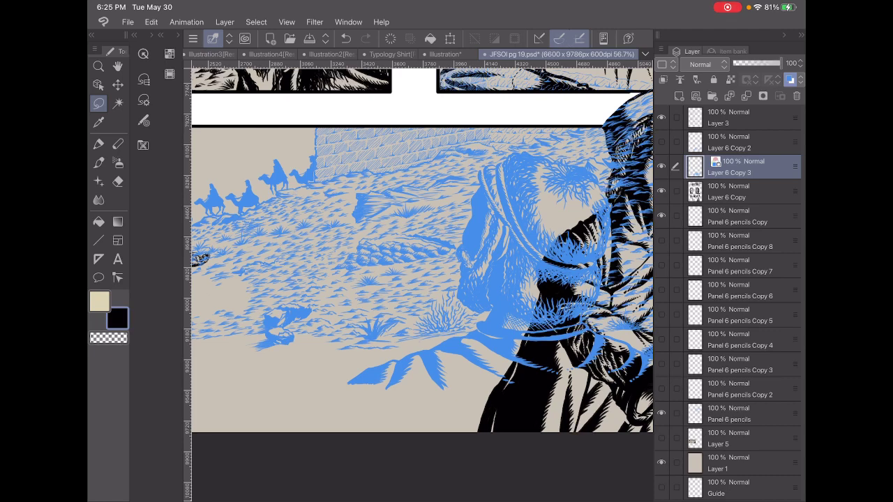
key(e)
mouse_move(348, 381)
mouse_down()
mouse_move(476, 339)
mouse_move(439, 382)
mouse_move(439, 357)
mouse_move(385, 383)
mouse_move(363, 384)
mouse_move(375, 379)
mouse_up()
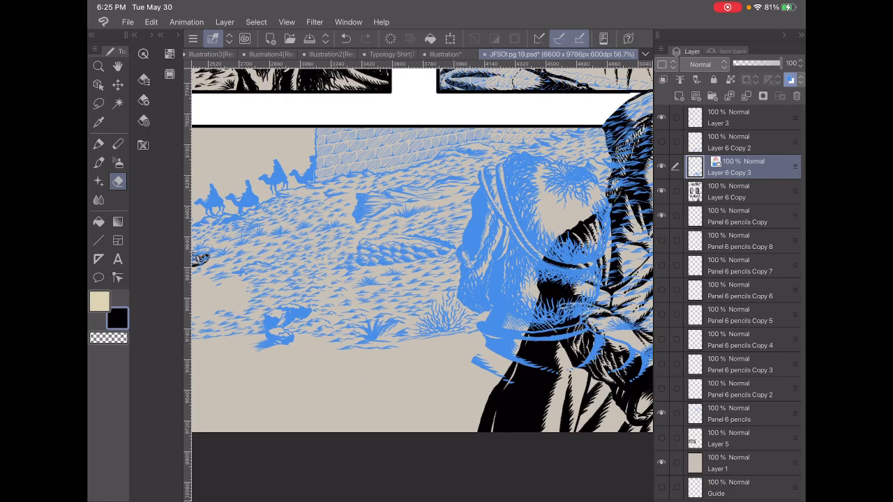
drag(499, 369, 475, 354)
scroll(422, 279, up, 3)
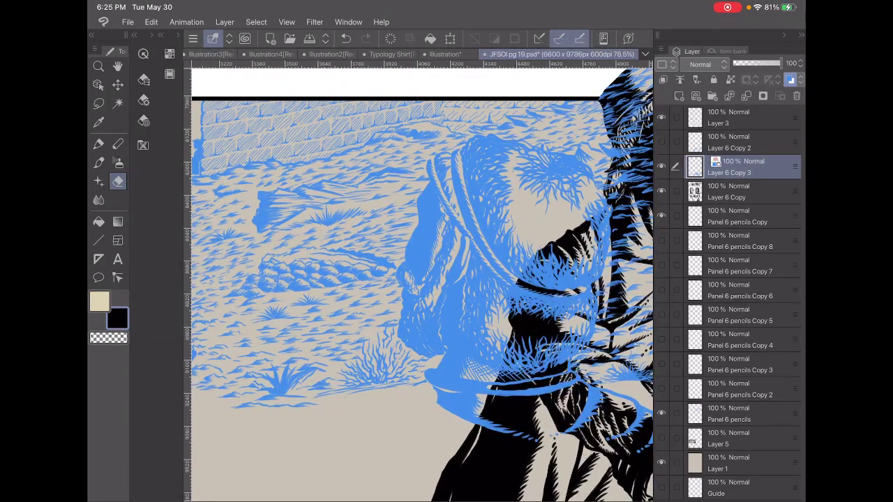
mouse_move(432, 202)
mouse_down()
mouse_move(423, 180)
mouse_move(423, 233)
mouse_up()
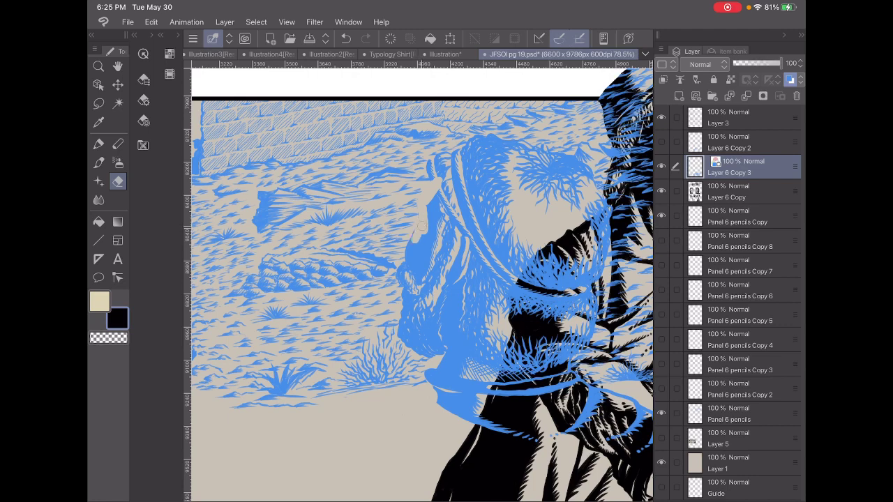
mouse_move(409, 251)
mouse_down()
mouse_move(417, 284)
mouse_move(403, 265)
mouse_move(418, 300)
mouse_move(405, 294)
mouse_move(403, 325)
mouse_move(412, 348)
mouse_move(435, 345)
mouse_move(424, 320)
mouse_move(409, 332)
mouse_up()
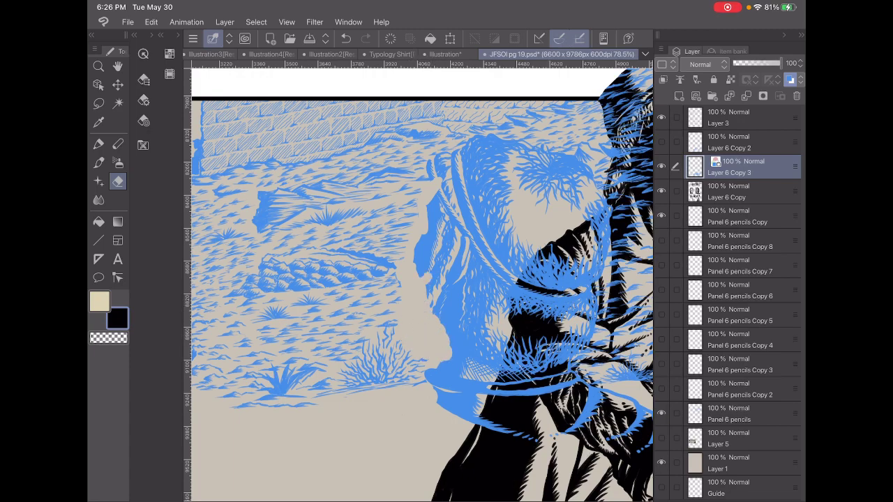
- Clear a widening patch of blue beside the young man's face and headwrap
scroll(488, 279, up, 5)
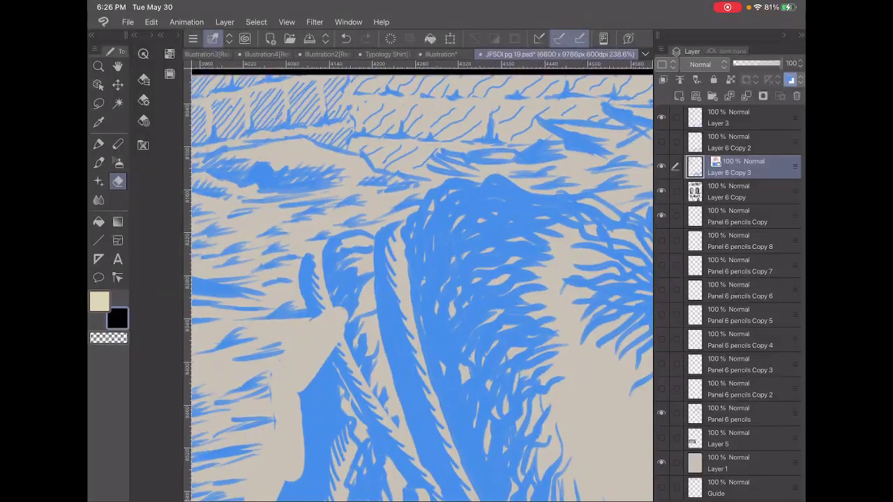
mouse_move(326, 316)
mouse_down()
mouse_move(310, 270)
mouse_move(348, 236)
mouse_move(377, 230)
mouse_move(393, 300)
mouse_up()
mouse_move(370, 252)
mouse_down()
mouse_move(401, 221)
mouse_move(435, 300)
mouse_up()
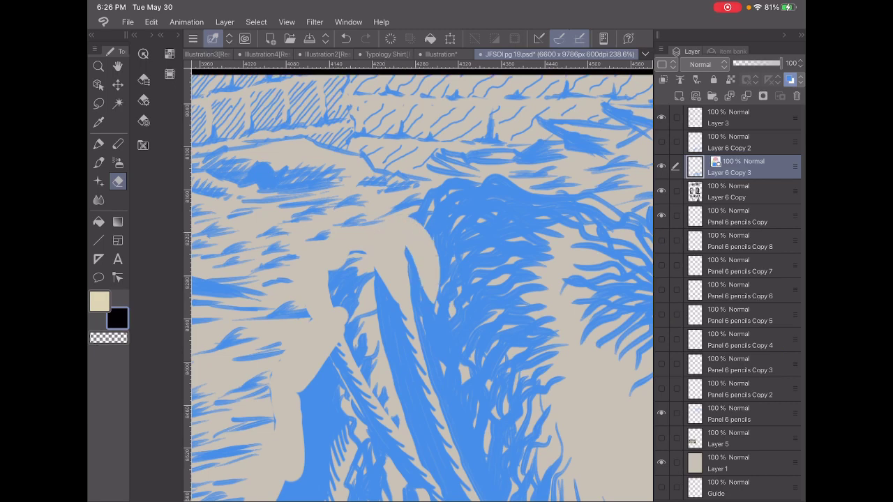
mouse_move(396, 230)
mouse_down()
mouse_move(427, 209)
mouse_move(463, 243)
mouse_up()
mouse_move(426, 217)
mouse_down()
mouse_move(433, 195)
mouse_move(479, 226)
mouse_up()
mouse_move(447, 185)
mouse_down()
mouse_move(498, 202)
mouse_move(497, 196)
mouse_move(541, 241)
mouse_up()
mouse_move(446, 206)
mouse_down()
mouse_move(464, 234)
mouse_move(509, 248)
mouse_up()
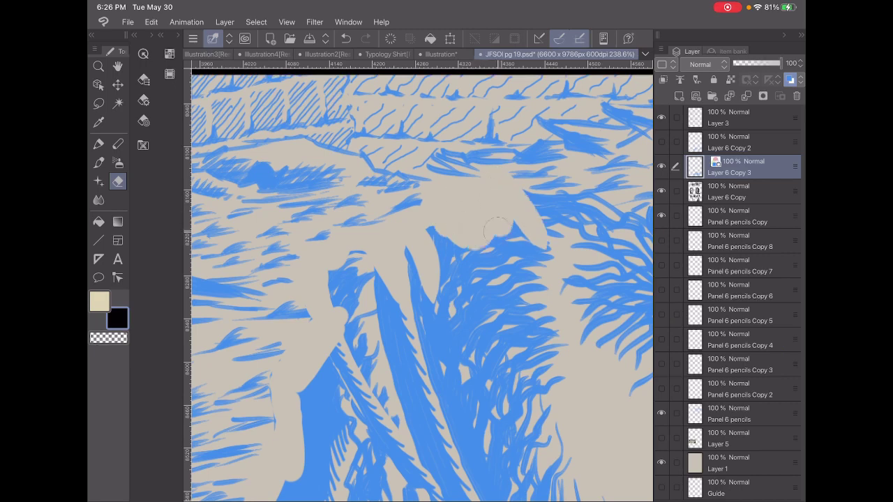
mouse_move(489, 216)
mouse_down()
mouse_move(523, 268)
mouse_move(421, 267)
mouse_up()
mouse_move(422, 307)
mouse_down()
mouse_move(377, 293)
mouse_move(335, 300)
mouse_up()
drag(342, 265, 351, 294)
- Erase the blue at the cleared patch's edge and on the desert ground below the bush
scroll(422, 279, down, 5)
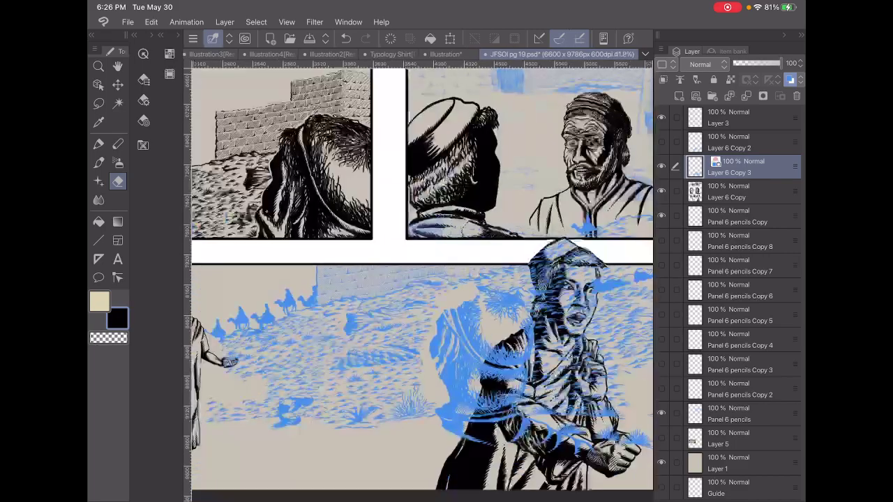
scroll(377, 321, up, 2)
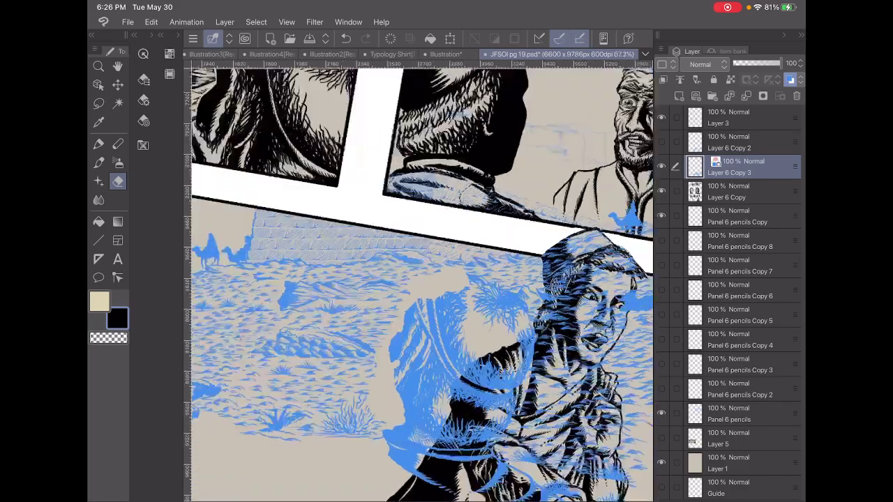
scroll(377, 321, up, 2)
scroll(377, 321, up, 1)
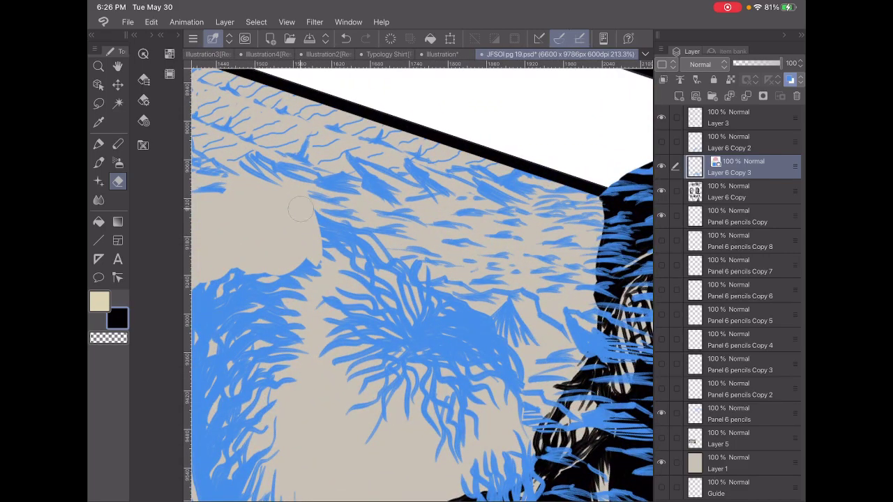
mouse_move(301, 209)
mouse_down()
mouse_move(363, 244)
mouse_move(418, 320)
mouse_move(387, 276)
mouse_move(427, 283)
mouse_move(436, 262)
mouse_up()
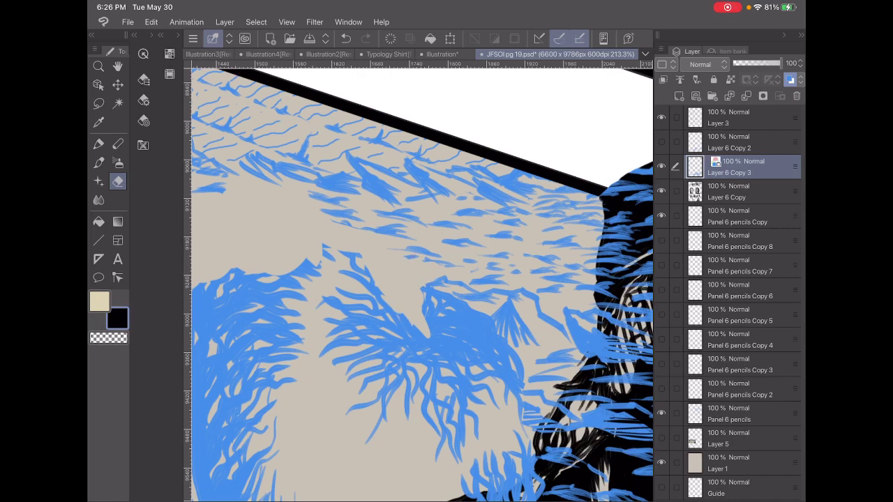
mouse_move(460, 307)
mouse_down()
mouse_move(520, 380)
mouse_move(496, 398)
mouse_up()
drag(481, 345, 488, 419)
mouse_move(464, 331)
mouse_down()
mouse_move(449, 336)
mouse_move(432, 380)
mouse_move(478, 439)
mouse_move(436, 433)
mouse_move(415, 364)
mouse_move(380, 419)
mouse_move(328, 328)
mouse_move(314, 265)
mouse_move(357, 311)
mouse_move(391, 285)
mouse_move(354, 313)
mouse_move(349, 373)
mouse_up()
scroll(418, 279, down, 5)
scroll(419, 279, down, 3)
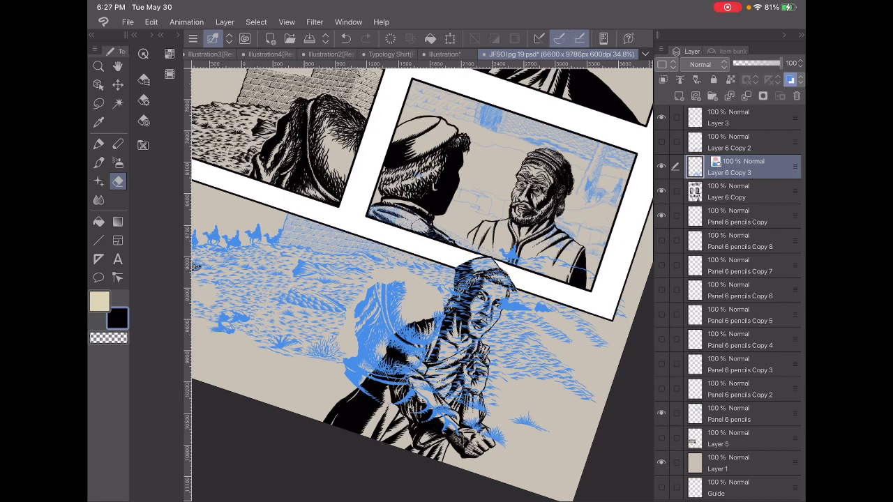
- Erase the blue pencil hatching across the figure's black coat
scroll(438, 379, up, 5)
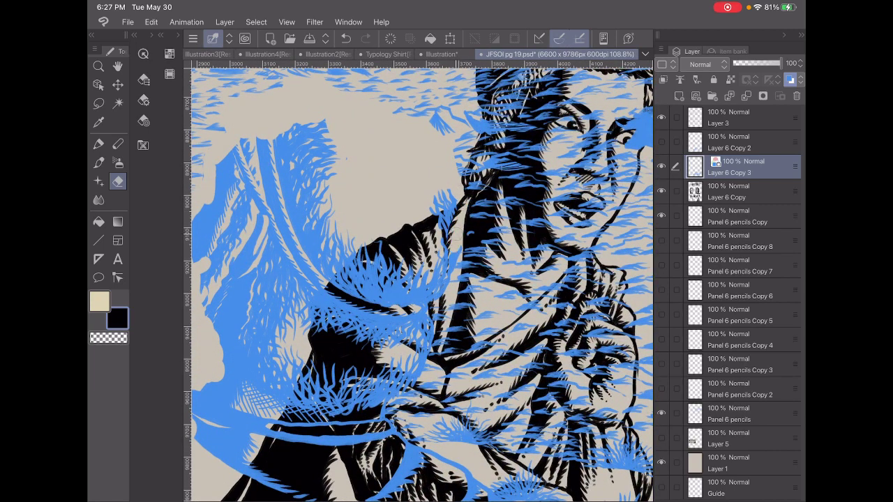
mouse_move(434, 286)
mouse_down()
mouse_move(431, 296)
mouse_move(443, 202)
mouse_move(383, 300)
mouse_up()
mouse_move(394, 254)
mouse_down()
mouse_move(366, 310)
mouse_move(354, 262)
mouse_move(333, 293)
mouse_move(351, 261)
mouse_up()
mouse_move(425, 307)
mouse_down()
mouse_move(415, 335)
mouse_move(367, 331)
mouse_move(358, 297)
mouse_move(329, 329)
mouse_move(315, 288)
mouse_up()
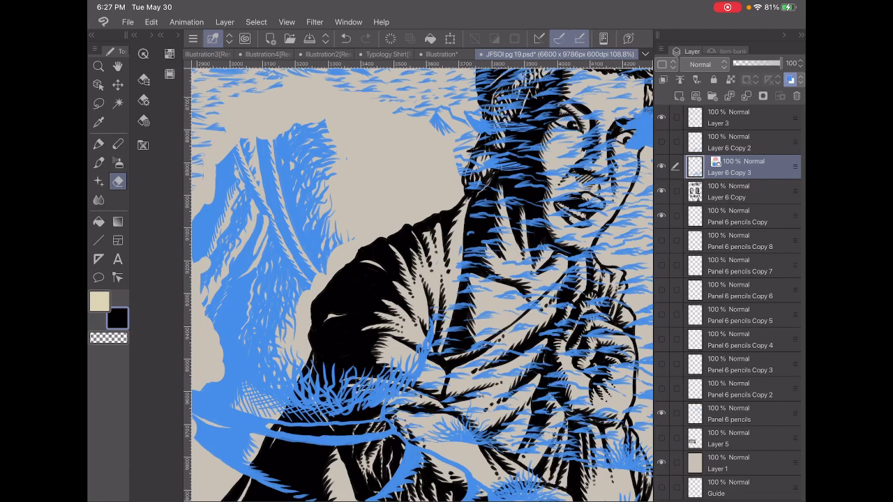
scroll(419, 279, down, 5)
scroll(418, 279, up, 5)
scroll(418, 279, up, 5)
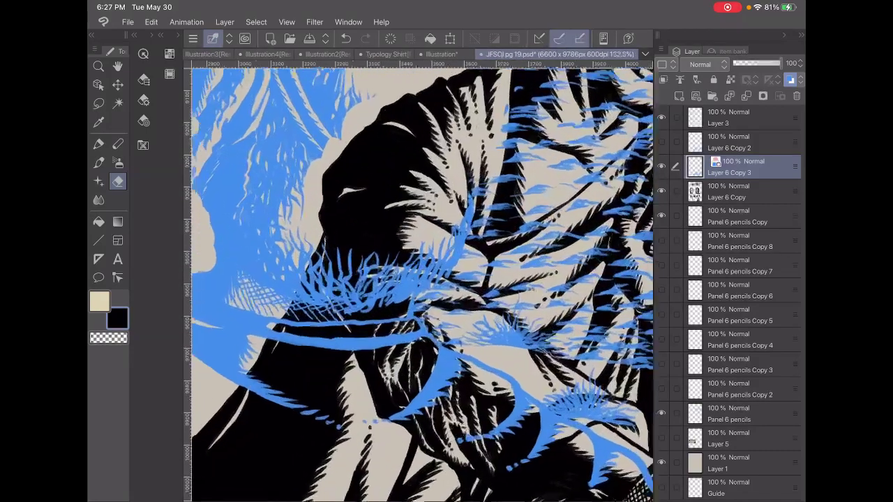
mouse_move(476, 183)
mouse_down()
mouse_move(454, 279)
mouse_move(382, 315)
mouse_move(352, 300)
mouse_move(279, 293)
mouse_up()
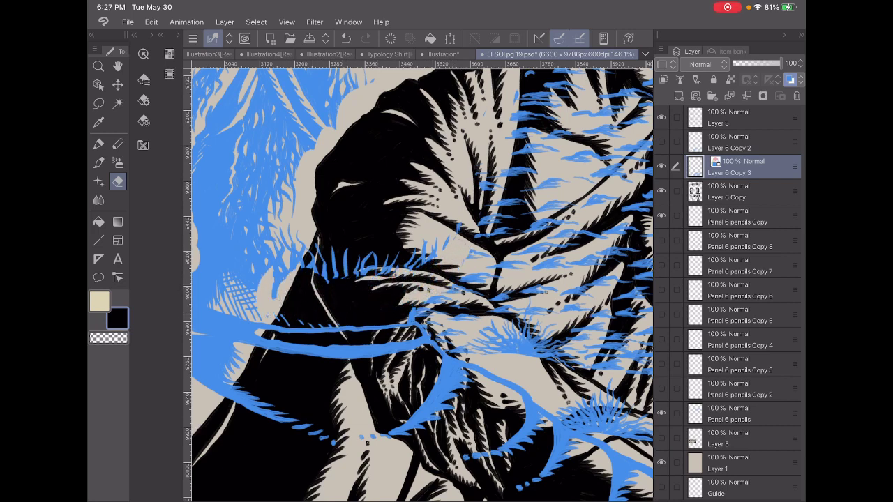
mouse_move(457, 230)
mouse_down()
mouse_move(412, 263)
mouse_move(375, 241)
mouse_move(346, 270)
mouse_move(325, 254)
mouse_move(317, 269)
mouse_up()
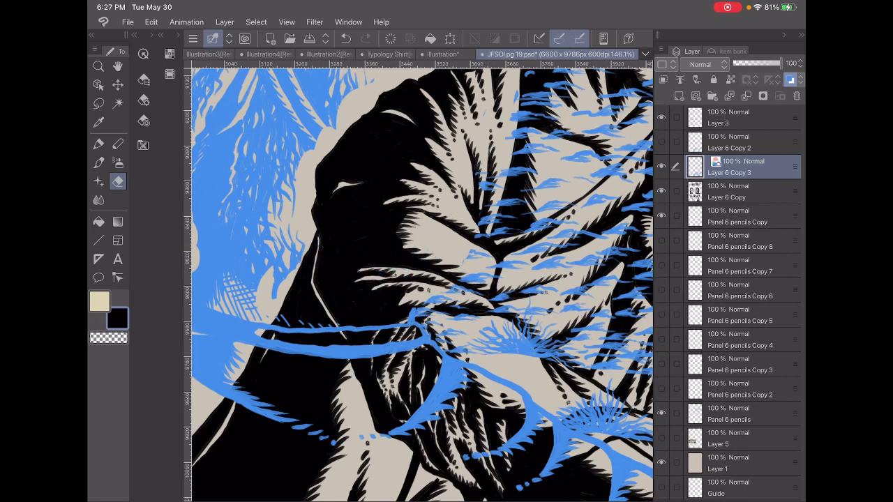
mouse_move(413, 317)
mouse_down()
mouse_move(406, 345)
mouse_move(423, 327)
mouse_move(417, 348)
mouse_move(450, 380)
mouse_move(474, 377)
mouse_move(418, 427)
mouse_move(369, 413)
mouse_up()
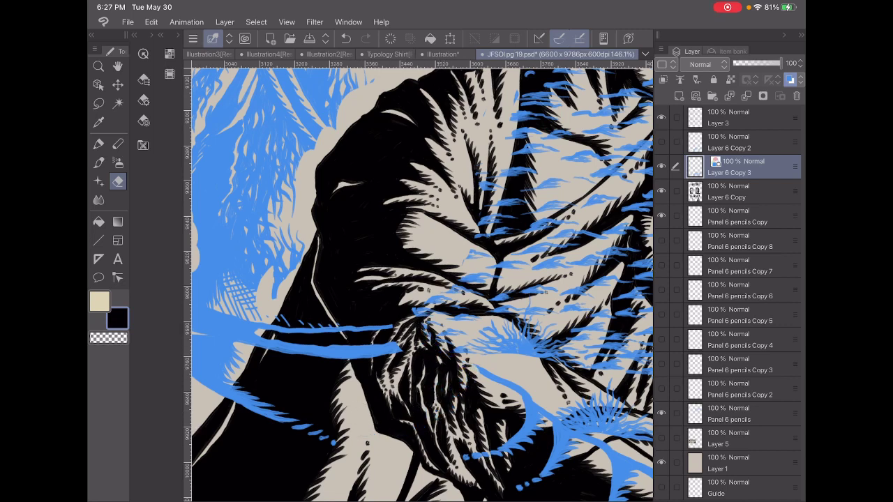
mouse_move(397, 347)
mouse_down()
mouse_move(387, 324)
mouse_move(377, 357)
mouse_move(315, 335)
mouse_up()
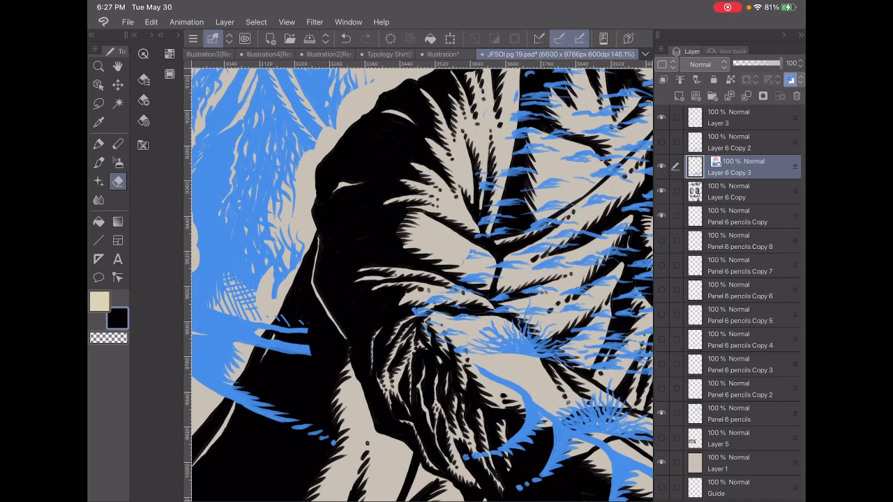
- Erase the curved blue stroke and leftover blue marks around his hands and wrist
scroll(418, 279, down, 5)
scroll(498, 328, up, 5)
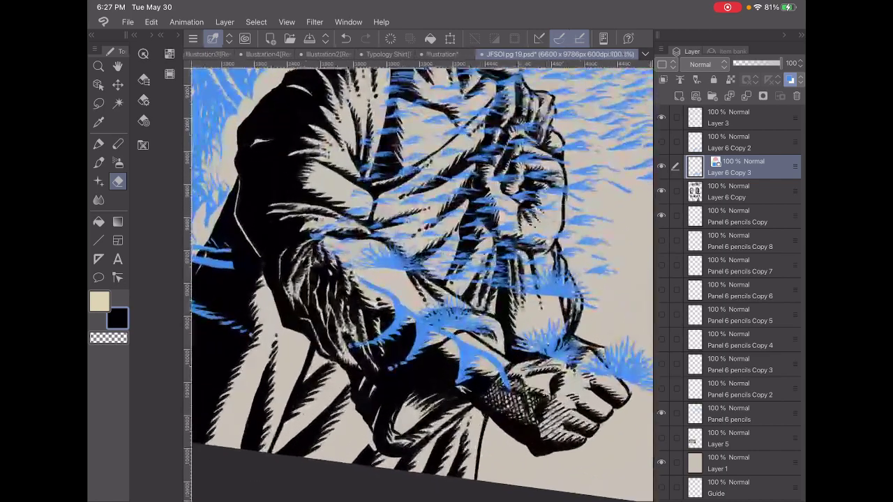
mouse_move(359, 279)
mouse_down()
mouse_move(401, 310)
mouse_move(401, 338)
mouse_up()
mouse_move(403, 307)
mouse_down()
mouse_move(432, 349)
mouse_move(481, 357)
mouse_move(502, 381)
mouse_up()
mouse_move(466, 352)
mouse_down()
mouse_move(464, 382)
mouse_move(447, 356)
mouse_up()
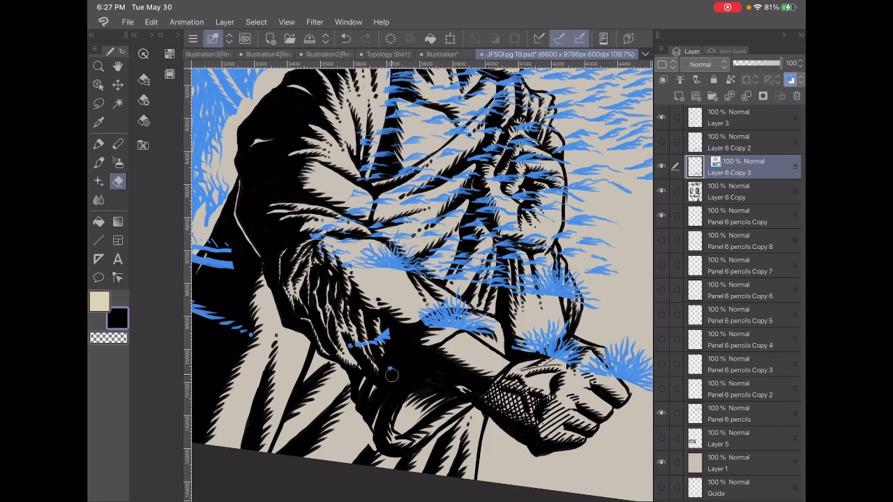
mouse_move(391, 369)
mouse_down()
mouse_move(380, 331)
mouse_move(349, 346)
mouse_up()
scroll(418, 279, down, 5)
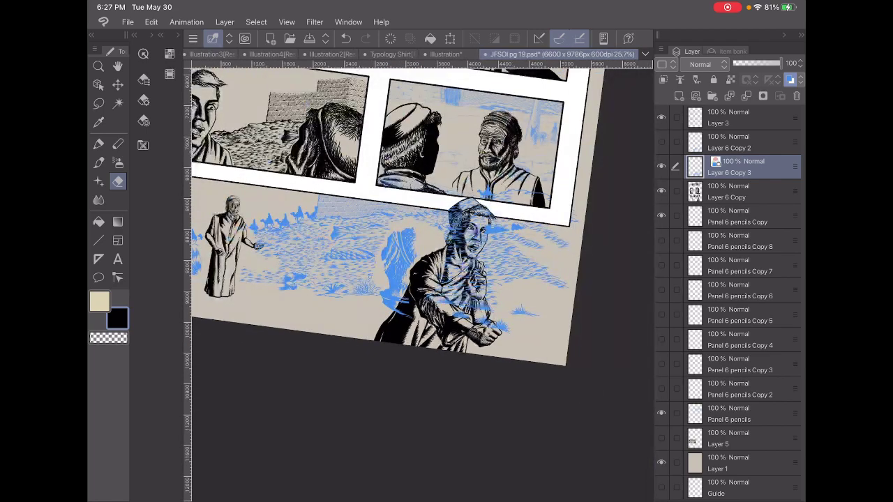
scroll(419, 279, up, 5)
scroll(418, 279, up, 2)
drag(349, 279, 453, 279)
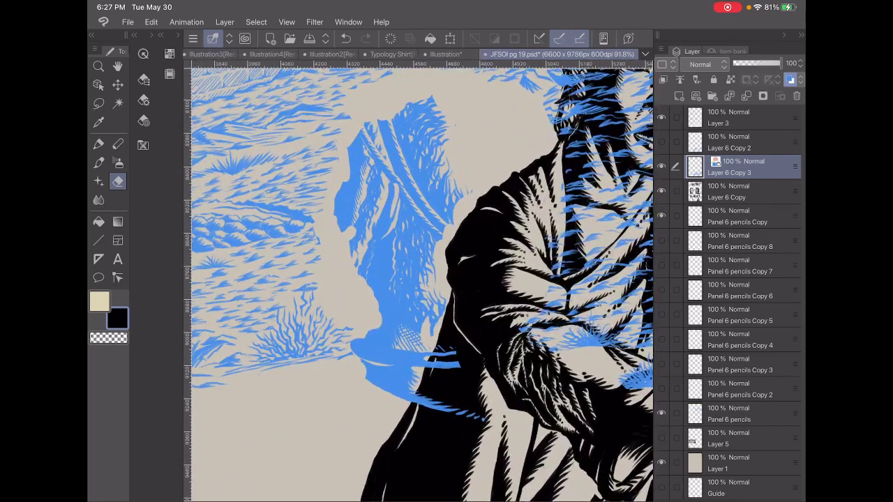
- Lasso the blue shape beside the figure's left side, delete it, and deselect
key(m)
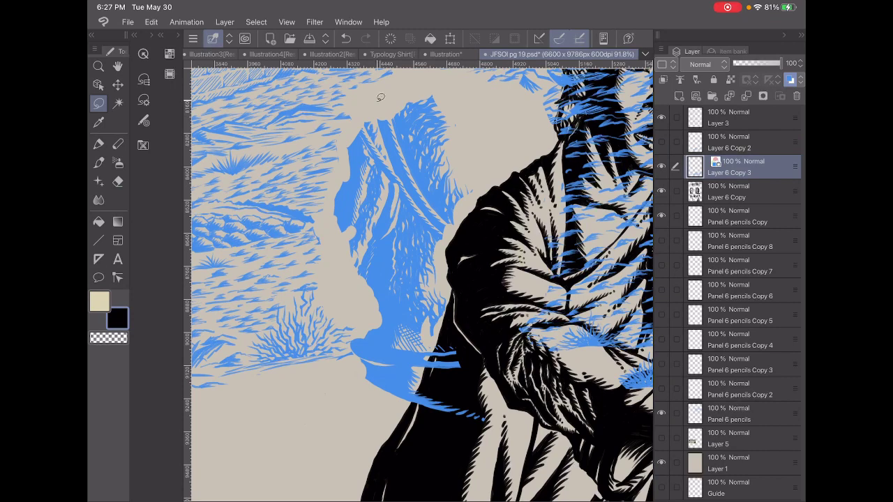
mouse_move(380, 97)
mouse_down()
mouse_move(332, 215)
mouse_move(366, 322)
mouse_move(369, 403)
mouse_move(487, 448)
mouse_move(545, 446)
mouse_move(492, 246)
mouse_move(469, 90)
mouse_move(439, 80)
mouse_up()
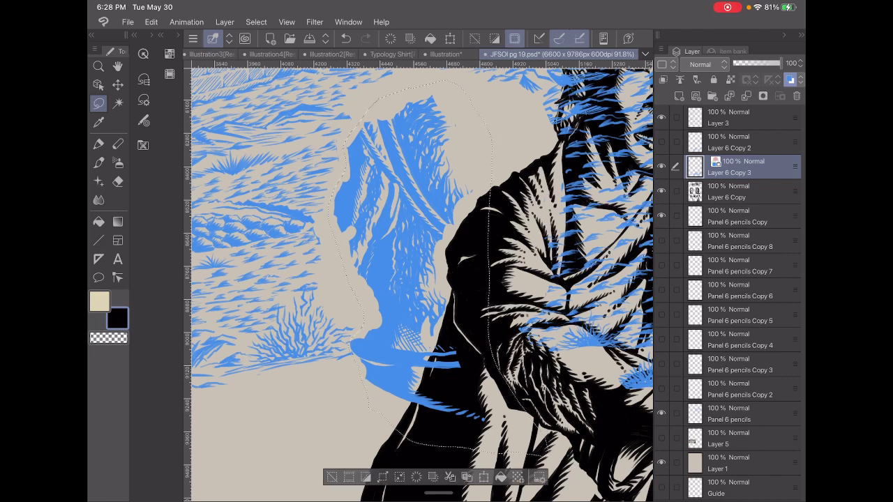
click(151, 22)
click(175, 125)
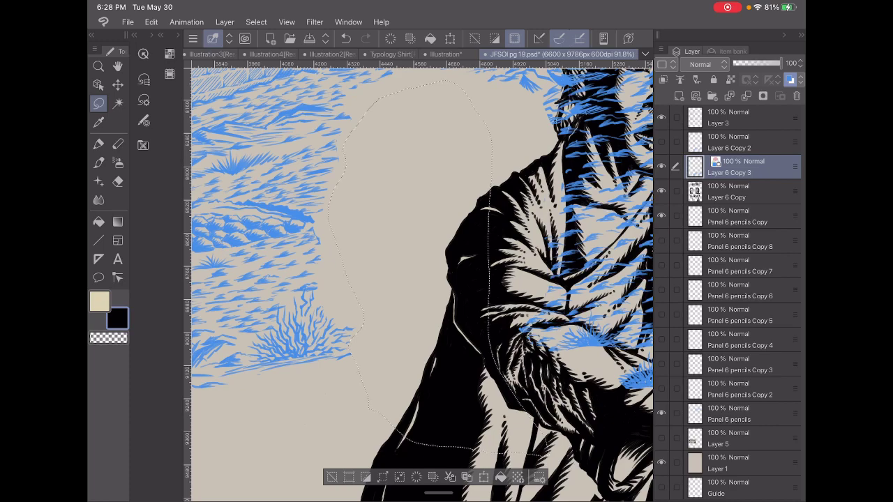
click(256, 21)
click(265, 48)
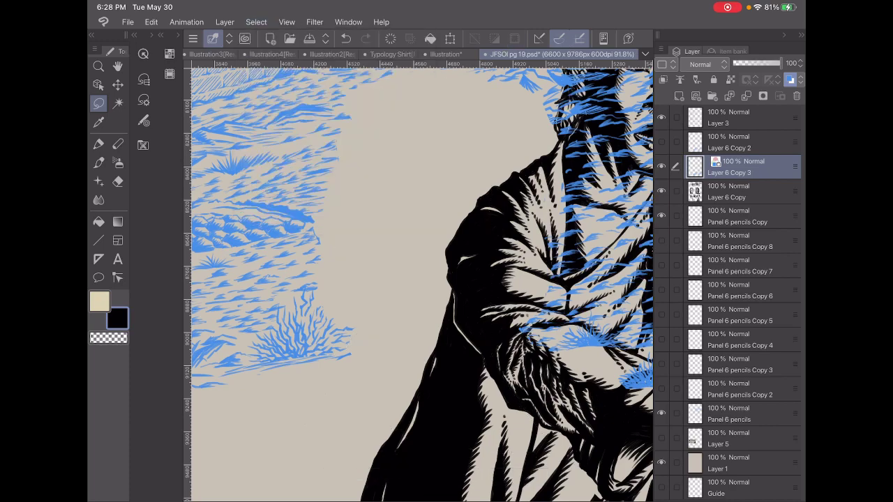
scroll(418, 279, down, 5)
scroll(418, 279, up, 3)
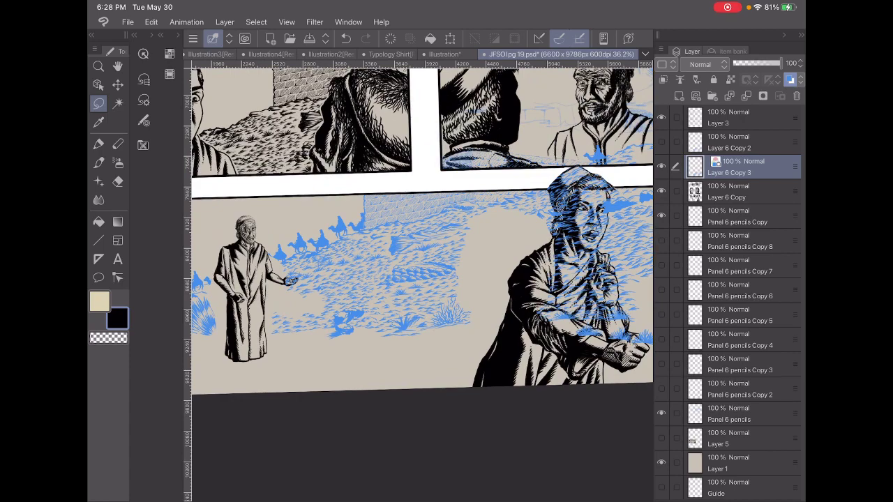
scroll(419, 279, up, 2)
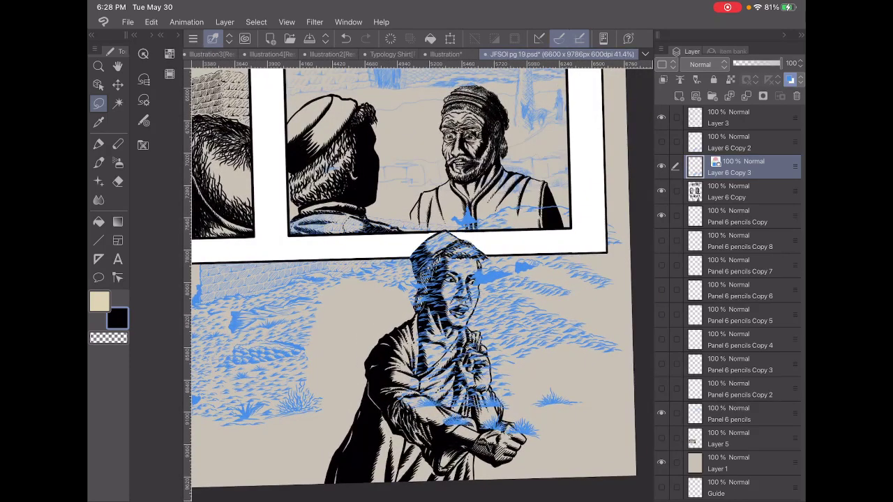
- Erase the blue hatching on the left side of the figure's cap with the Eraser
scroll(446, 293, up, 4)
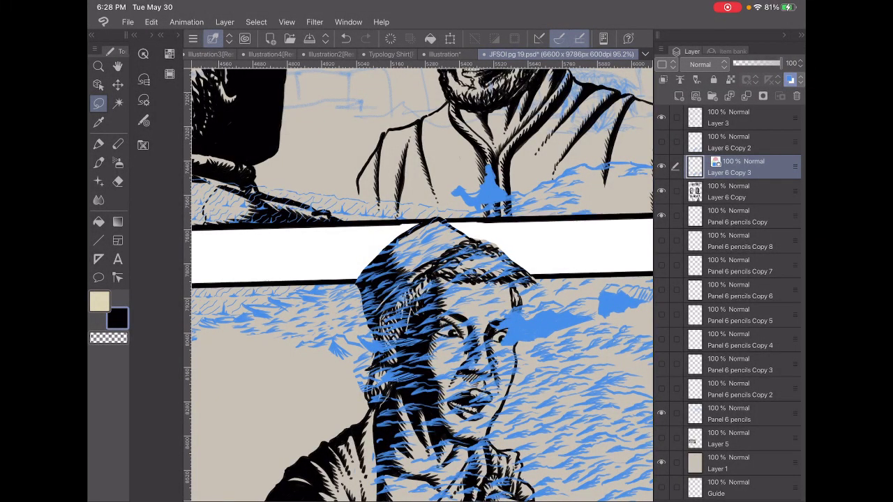
key(e)
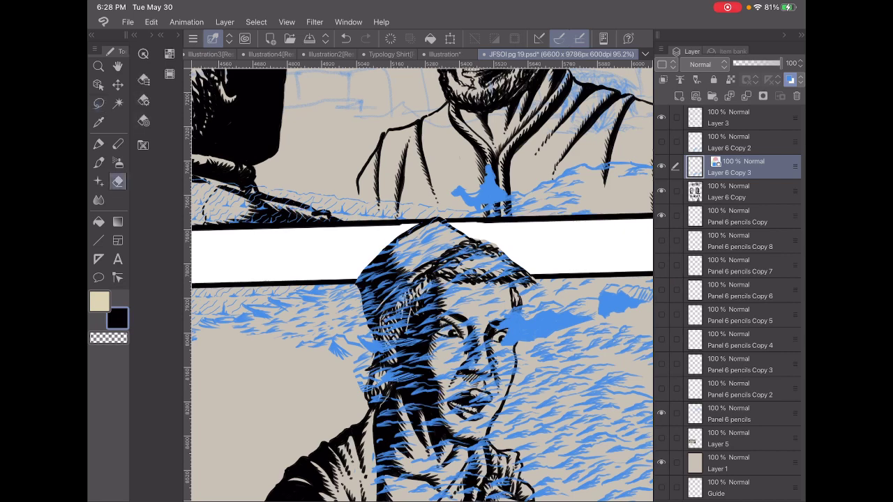
mouse_move(391, 300)
mouse_down()
mouse_move(380, 260)
mouse_move(369, 261)
mouse_move(363, 290)
mouse_move(357, 275)
mouse_move(371, 313)
mouse_move(387, 335)
mouse_move(403, 321)
mouse_move(401, 356)
mouse_move(378, 353)
mouse_move(373, 324)
mouse_move(371, 392)
mouse_move(387, 376)
mouse_move(379, 402)
mouse_move(429, 300)
mouse_move(389, 239)
mouse_move(457, 234)
mouse_move(434, 222)
mouse_up()
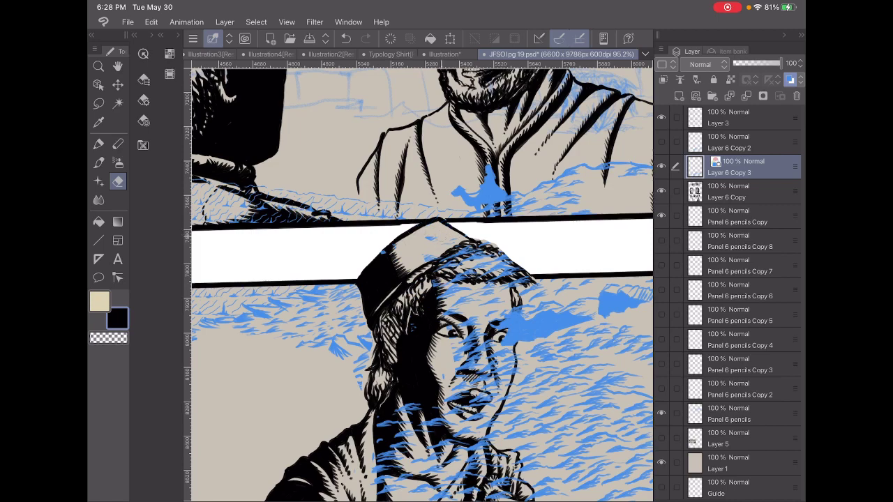
scroll(419, 279, down, 10)
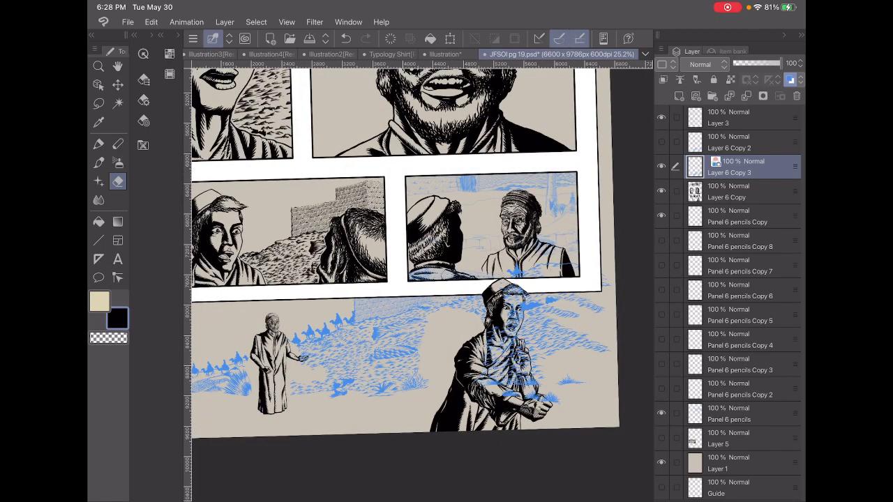
click(99, 103)
mouse_move(355, 281)
mouse_down()
mouse_move(377, 226)
mouse_move(574, 196)
mouse_move(618, 243)
mouse_move(614, 281)
mouse_move(572, 285)
mouse_up()
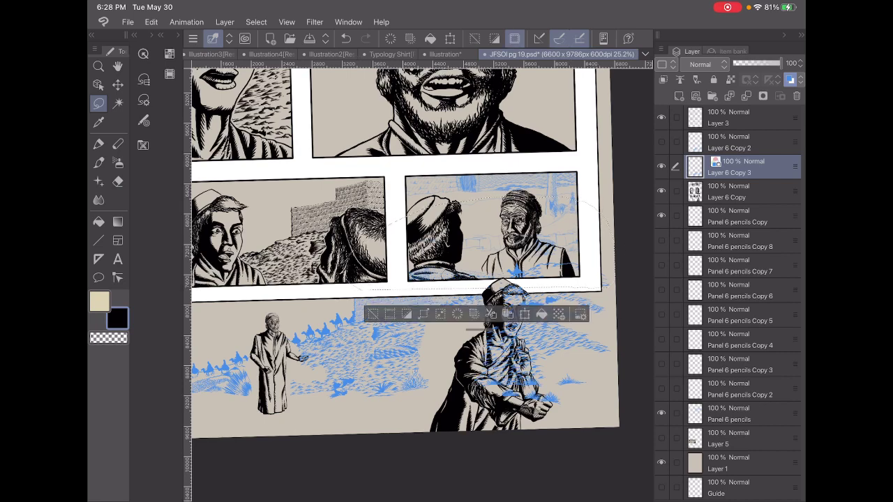
click(151, 22)
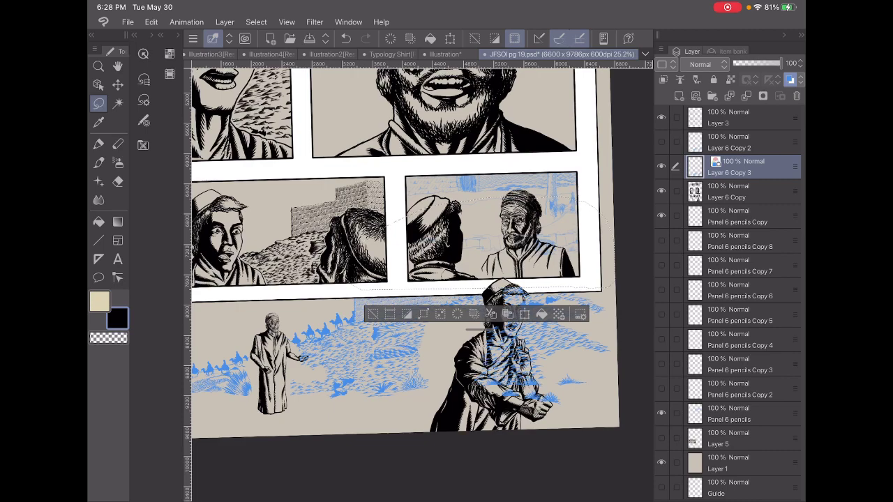
scroll(405, 279, up, 5)
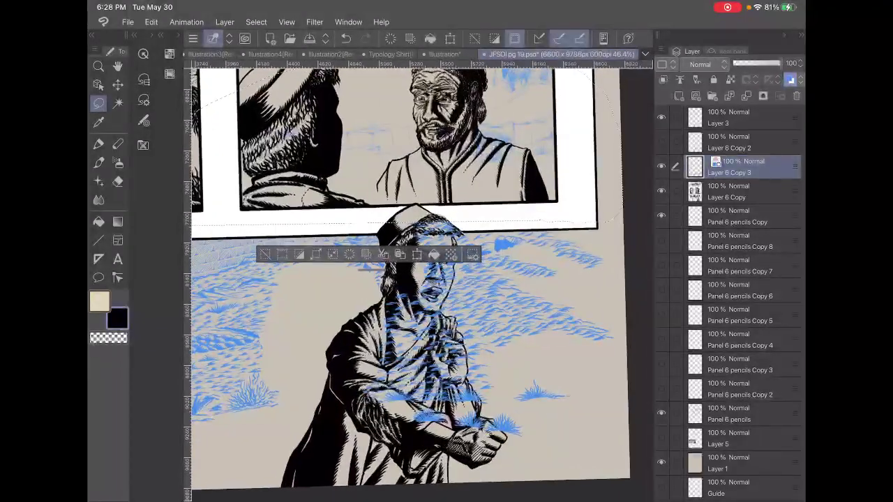
click(256, 21)
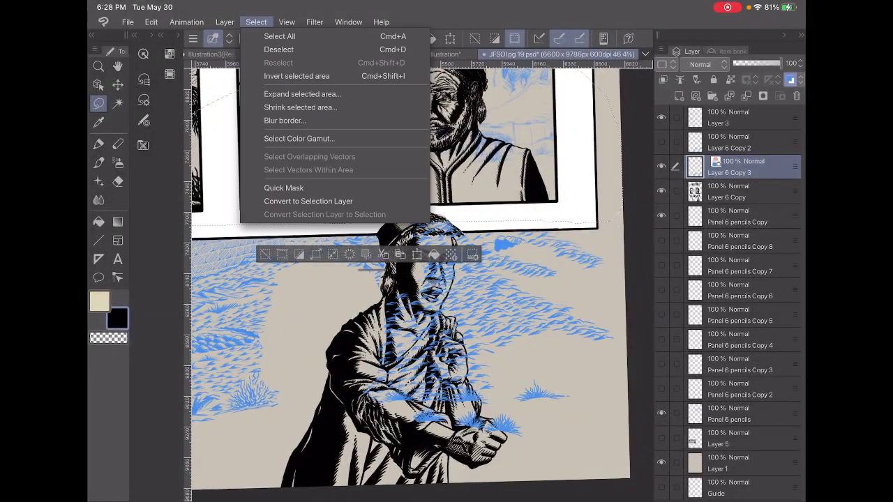
click(256, 22)
click(278, 49)
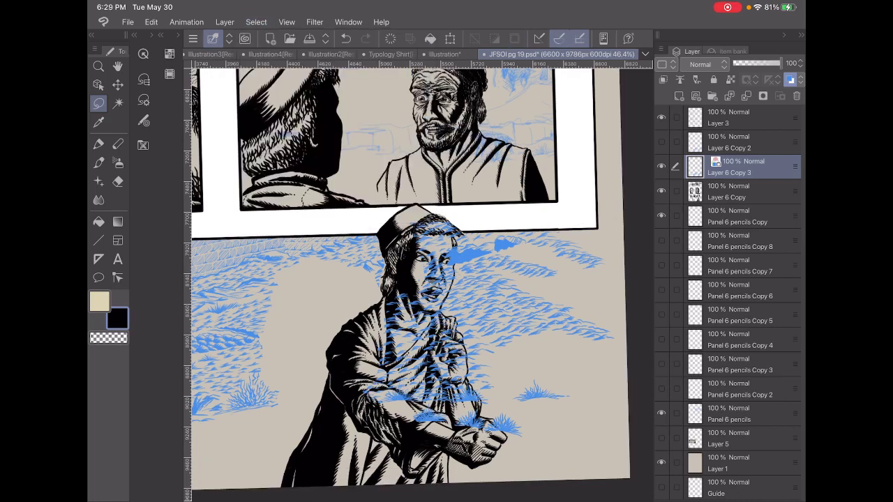
scroll(413, 280, up, 5)
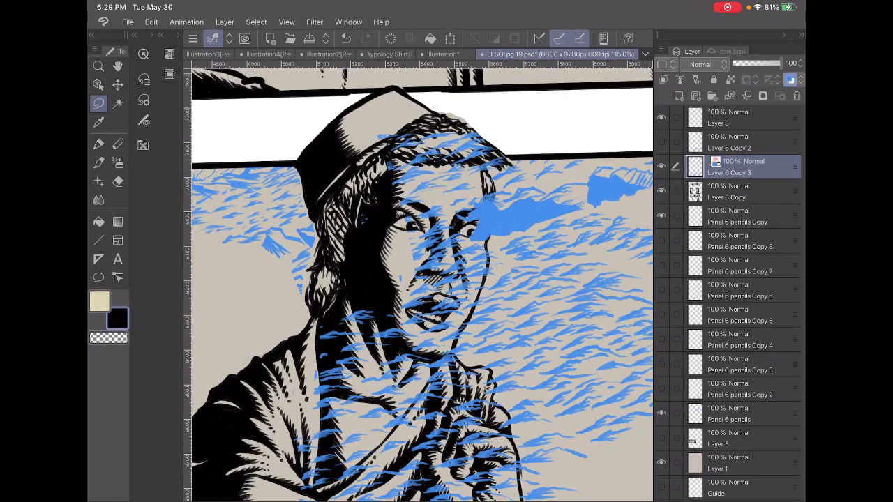
- Erase the blue strokes over the man's forehead, cheek, jaw, nose, mouth and chin
click(118, 181)
mouse_move(447, 133)
mouse_down()
mouse_move(461, 151)
mouse_move(499, 162)
mouse_move(473, 170)
mouse_move(481, 203)
mouse_move(491, 196)
mouse_move(474, 223)
mouse_move(480, 230)
mouse_move(492, 218)
mouse_move(484, 199)
mouse_up()
mouse_move(480, 248)
mouse_down()
mouse_move(470, 304)
mouse_move(446, 339)
mouse_move(439, 307)
mouse_move(462, 248)
mouse_move(454, 166)
mouse_move(408, 139)
mouse_move(384, 148)
mouse_move(417, 175)
mouse_move(435, 173)
mouse_up()
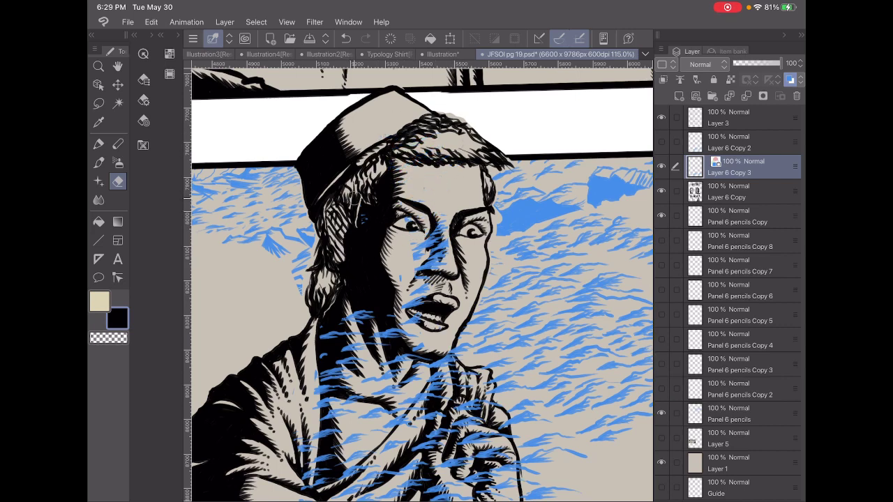
drag(329, 328, 338, 339)
drag(321, 377, 362, 317)
mouse_move(351, 366)
mouse_down()
mouse_move(357, 313)
mouse_move(397, 333)
mouse_up()
mouse_move(407, 247)
mouse_down()
mouse_move(401, 334)
mouse_move(417, 317)
mouse_up()
drag(438, 202, 444, 269)
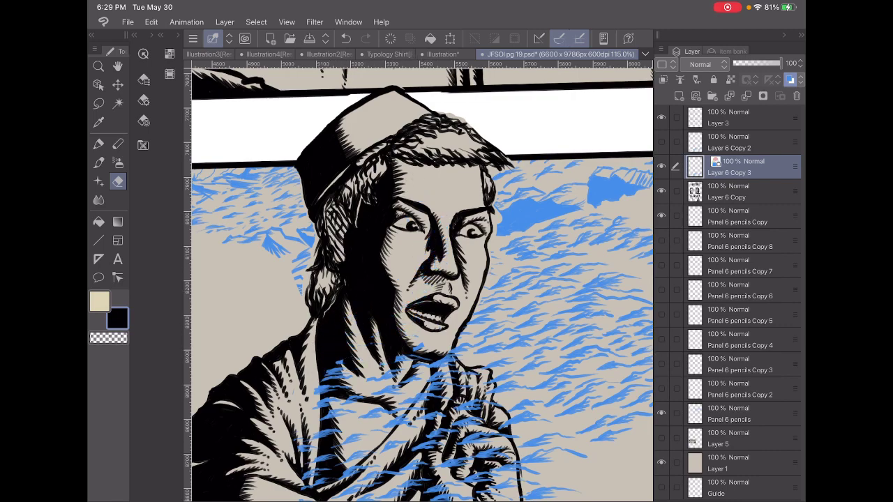
scroll(419, 279, down, 5)
scroll(419, 279, up, 5)
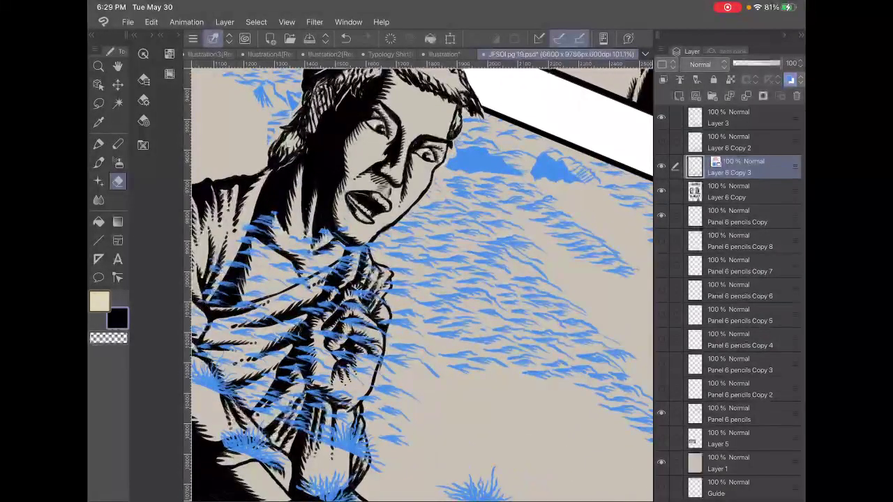
- Erase the blue marks on the man's neck below the chin
scroll(401, 265, up, 5)
mouse_move(329, 220)
mouse_down()
mouse_move(340, 237)
mouse_move(376, 185)
mouse_up()
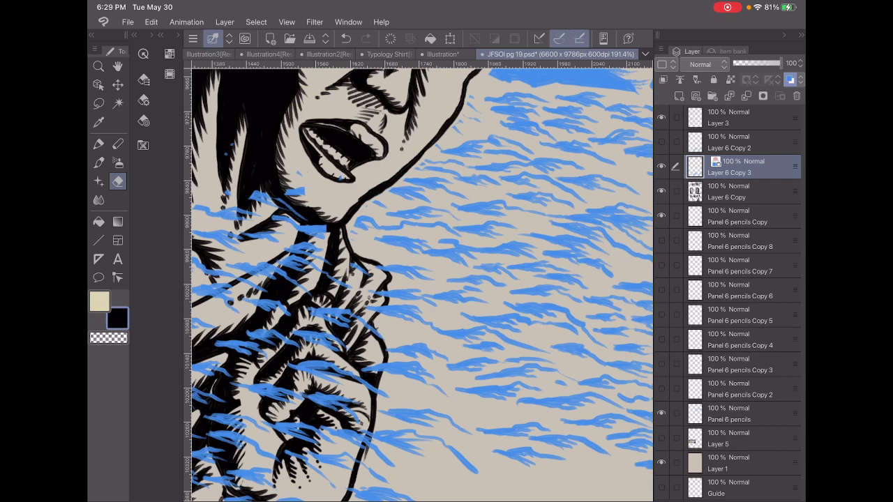
mouse_move(342, 240)
mouse_down()
mouse_move(360, 263)
mouse_move(384, 268)
mouse_move(384, 300)
mouse_move(356, 342)
mouse_move(363, 327)
mouse_move(384, 366)
mouse_move(369, 410)
mouse_up()
scroll(418, 279, down, 3)
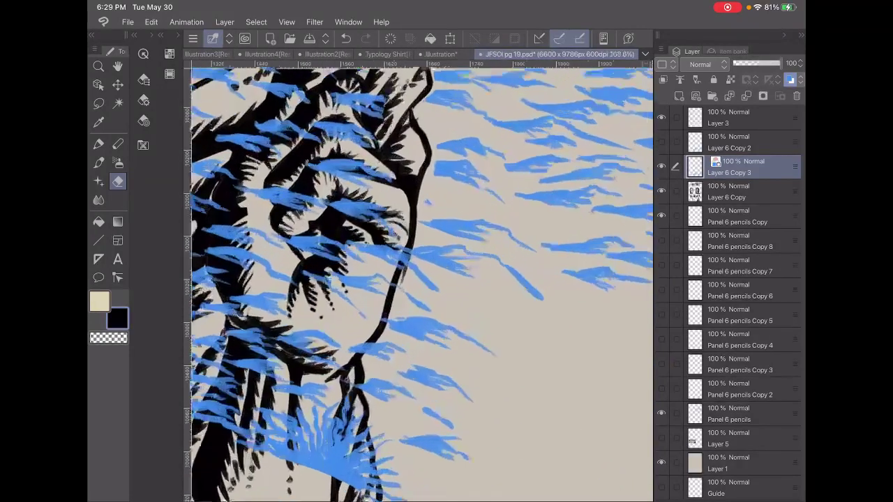
- Erase the blue strokes crossing his fist and arm outlines
drag(416, 223, 390, 283)
mouse_move(415, 251)
mouse_down()
mouse_move(379, 301)
mouse_move(384, 324)
mouse_move(362, 352)
mouse_up()
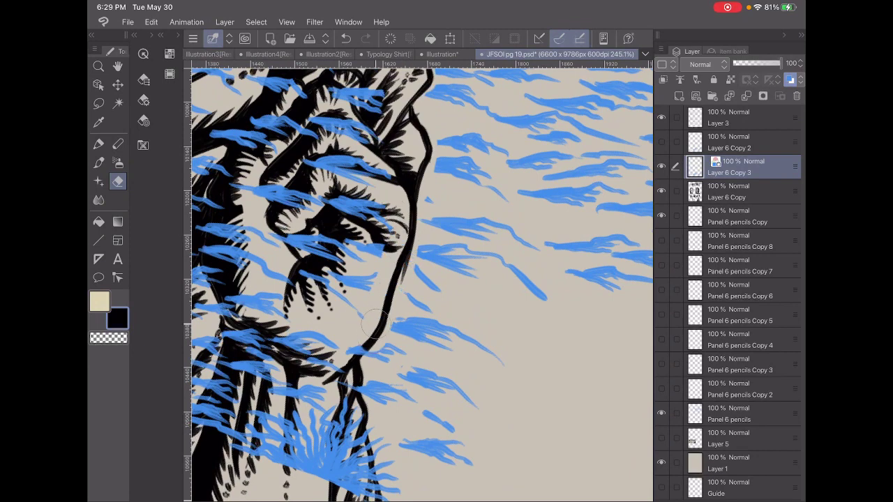
mouse_move(377, 310)
mouse_down()
mouse_move(359, 355)
mouse_move(363, 335)
mouse_up()
mouse_move(364, 385)
mouse_down()
mouse_move(343, 389)
mouse_move(350, 360)
mouse_up()
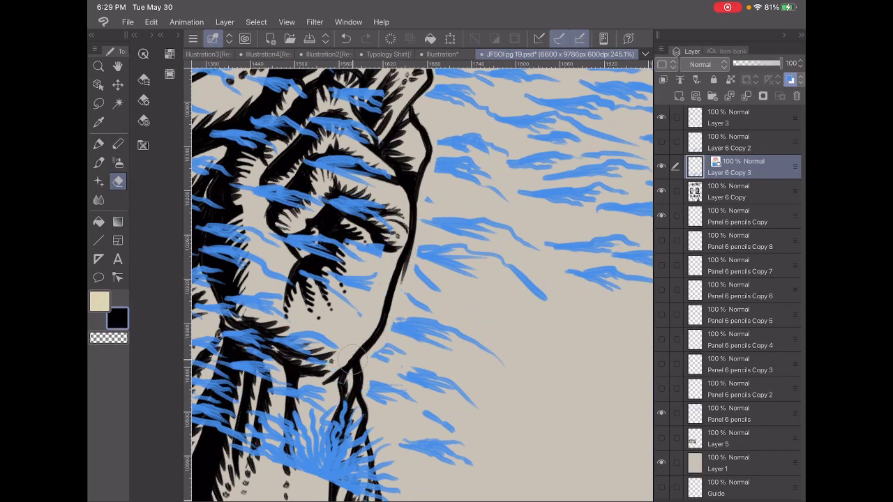
scroll(418, 279, down, 3)
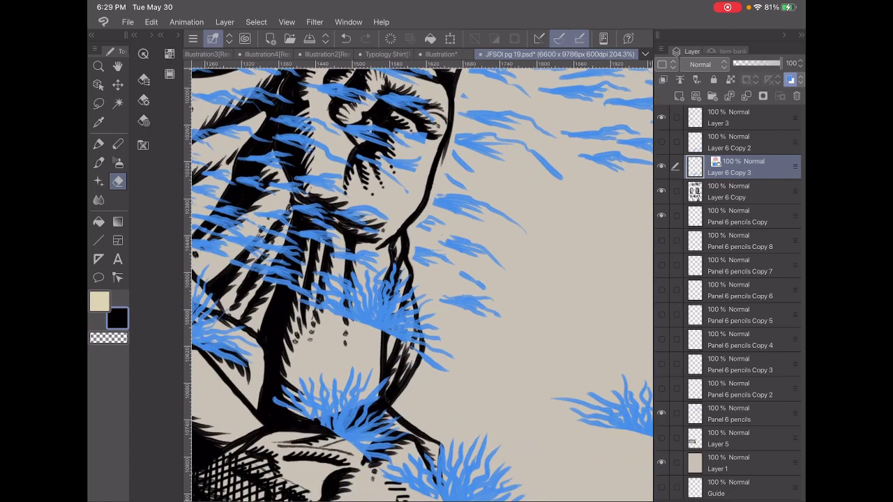
drag(401, 279, 419, 328)
mouse_move(408, 313)
mouse_down()
mouse_move(419, 359)
mouse_move(410, 345)
mouse_up()
drag(408, 302, 403, 282)
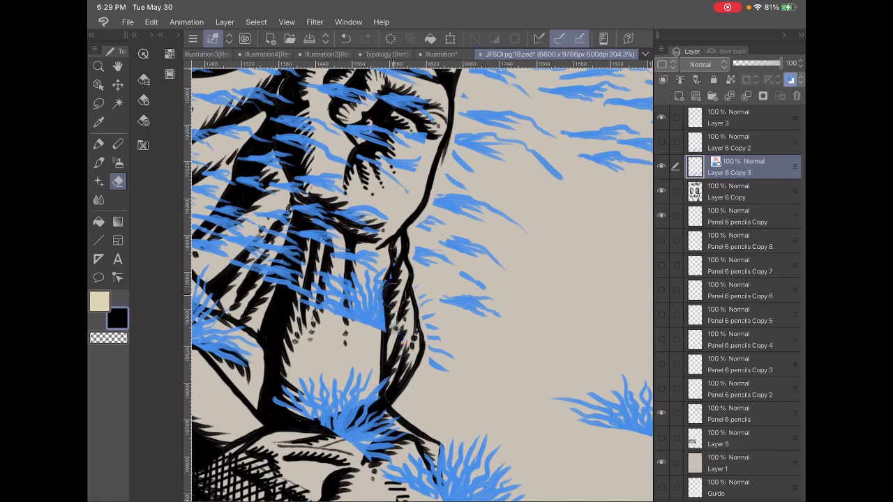
mouse_move(392, 332)
mouse_down()
mouse_move(388, 299)
mouse_move(363, 328)
mouse_up()
- Erase the leftover blue strokes crossing the arm near the fist
scroll(418, 279, down, 5)
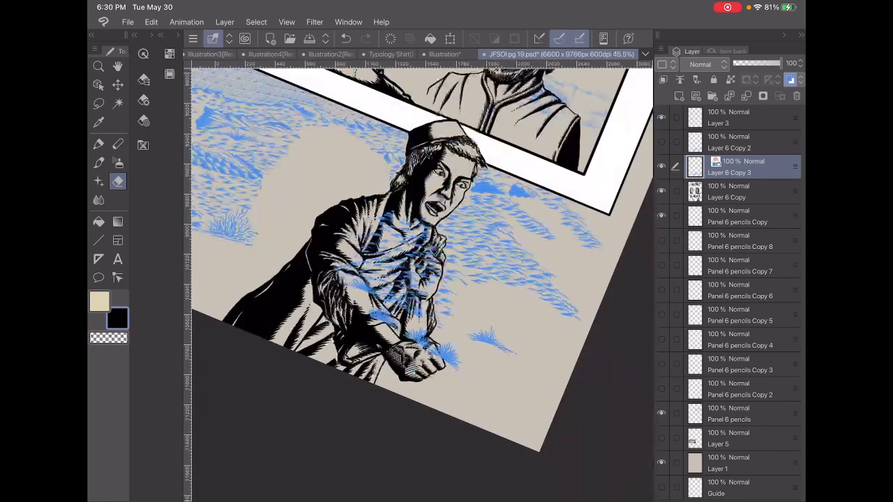
scroll(419, 279, up, 5)
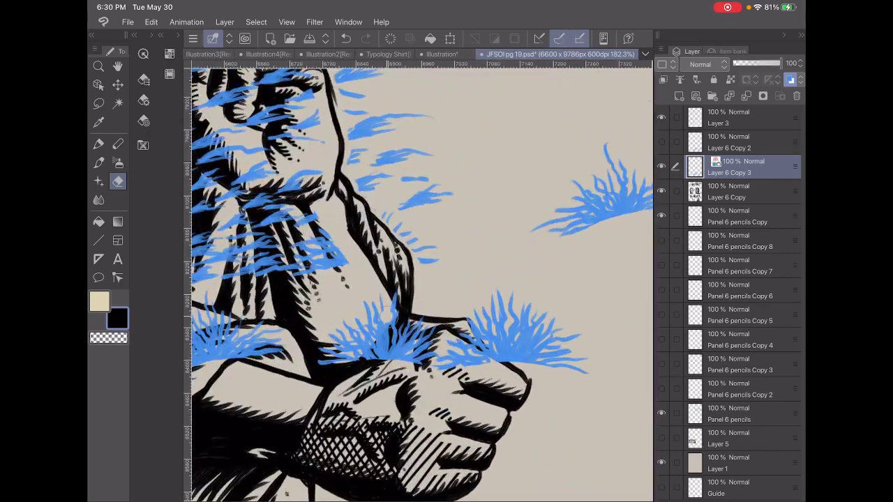
mouse_move(383, 313)
mouse_down()
mouse_move(425, 335)
mouse_move(394, 301)
mouse_move(485, 363)
mouse_move(457, 313)
mouse_move(478, 363)
mouse_move(443, 363)
mouse_move(401, 341)
mouse_up()
scroll(419, 279, down, 5)
scroll(397, 265, up, 5)
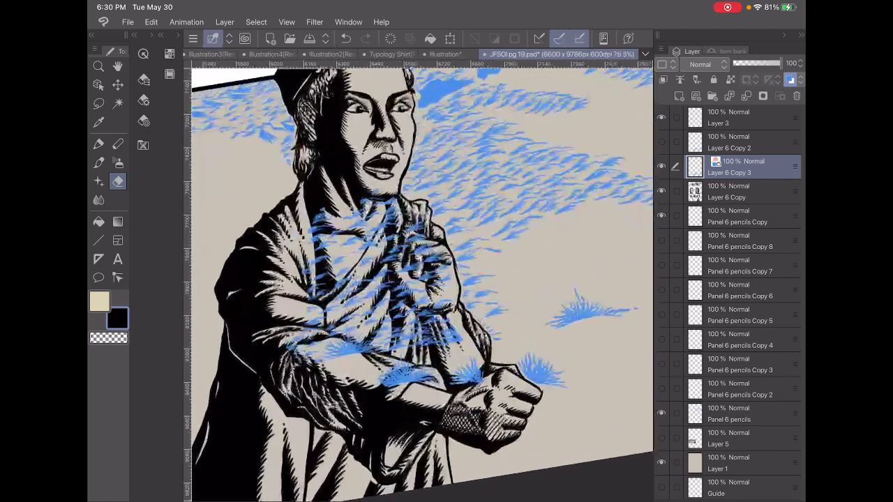
key(m)
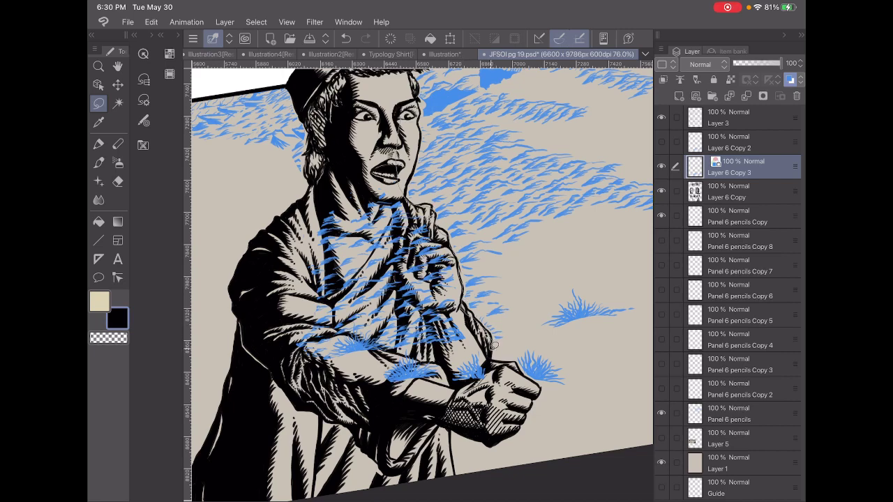
- Lasso the man's whole figure, clear the blue strokes inside, and deselect
drag(412, 438, 337, 167)
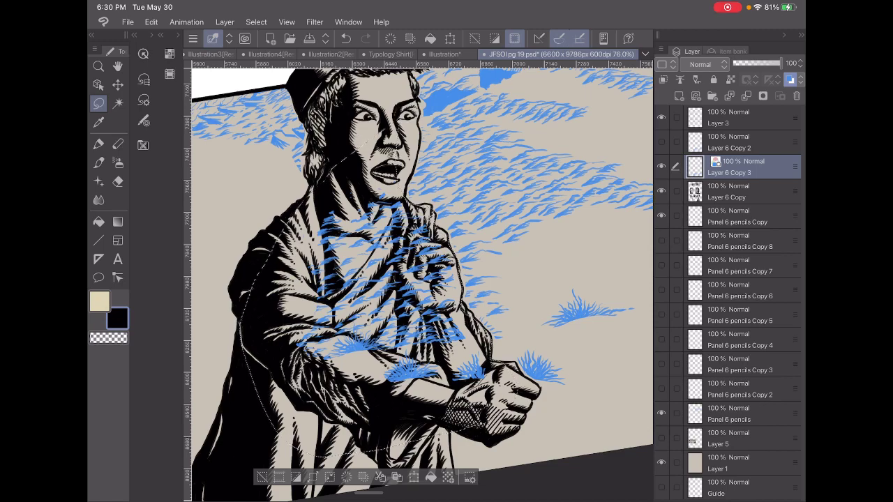
click(151, 22)
click(174, 124)
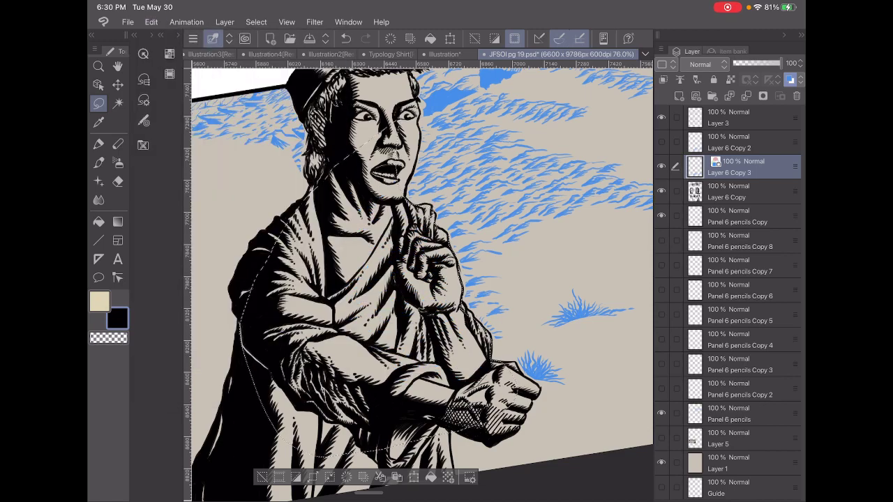
scroll(418, 279, down, 5)
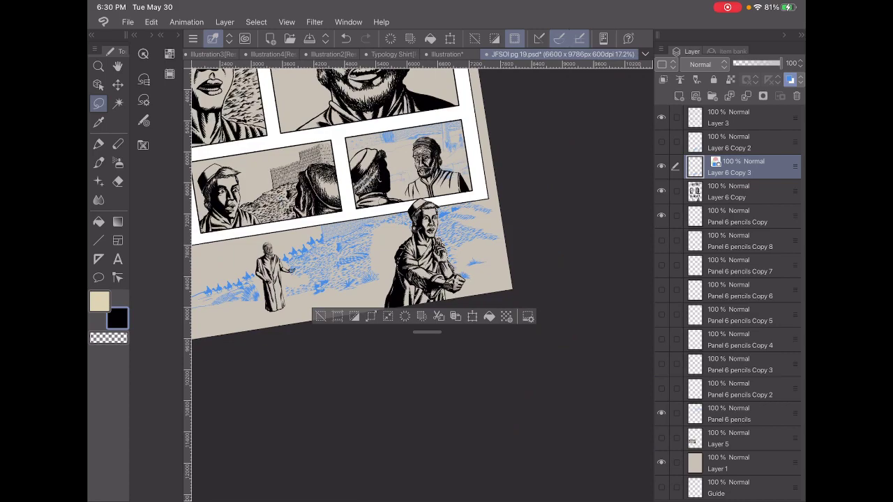
click(256, 22)
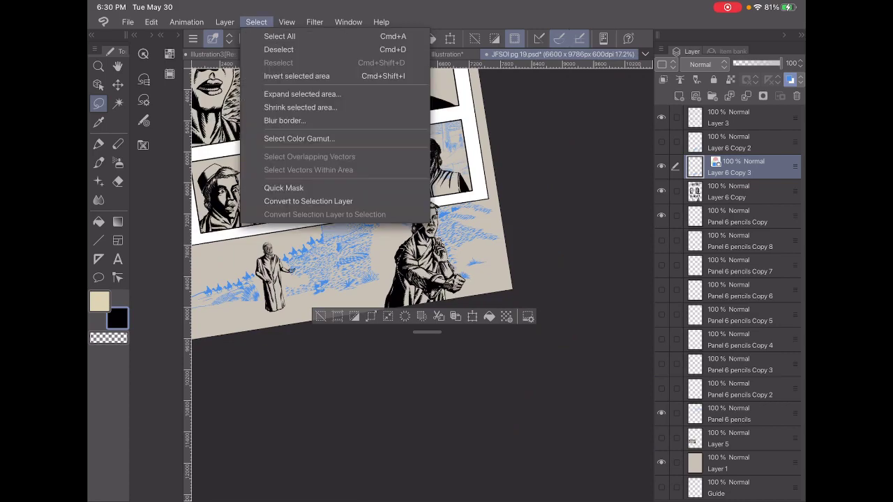
click(278, 49)
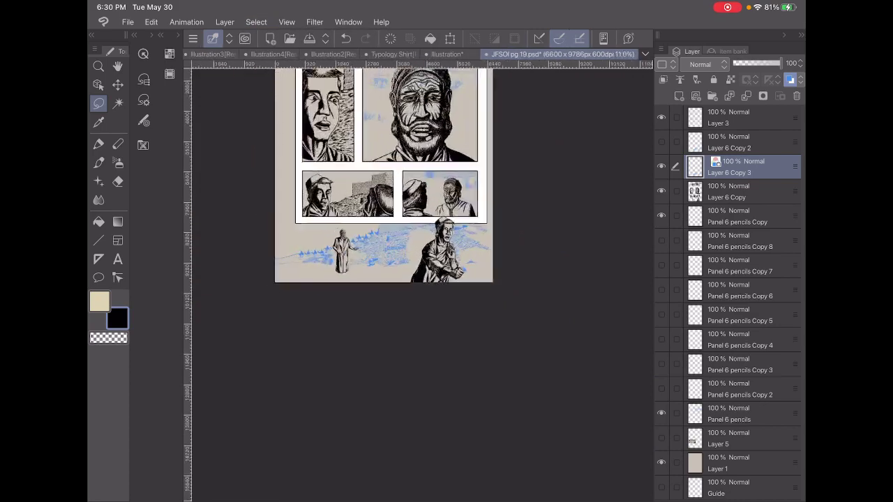
scroll(433, 230, up, 3)
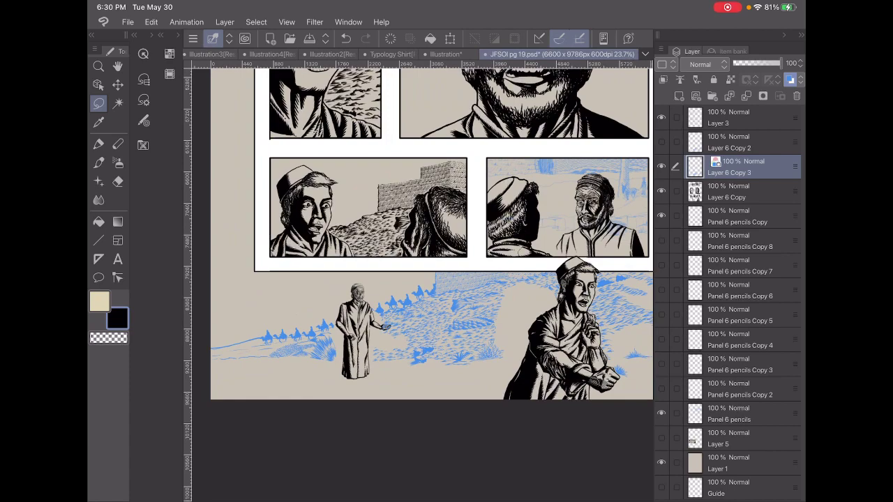
scroll(433, 230, down, 2)
scroll(433, 231, up, 2)
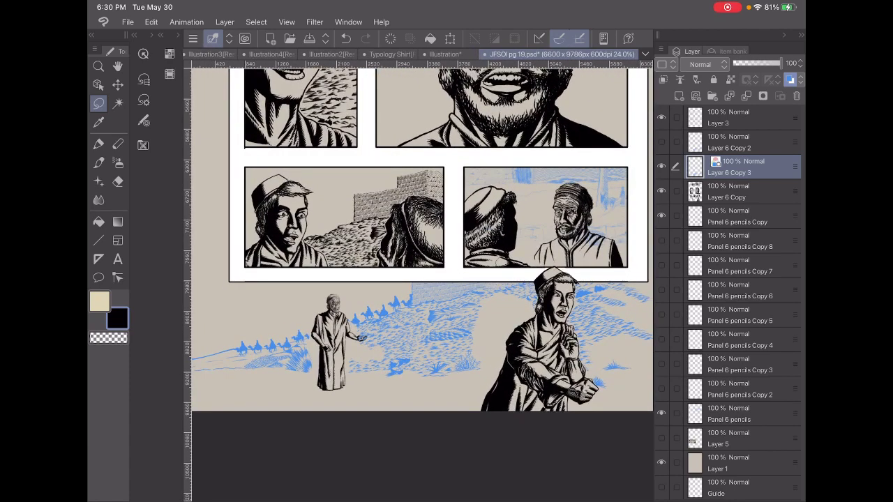
- Toggle Layer 6 Copy 3's layer colour so the desert panel shows black ink
click(661, 166)
click(661, 165)
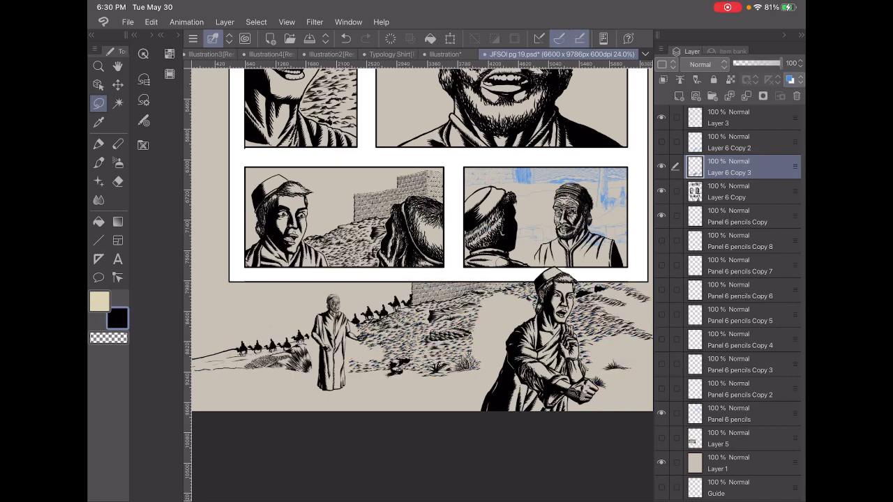
scroll(551, 328, up, 5)
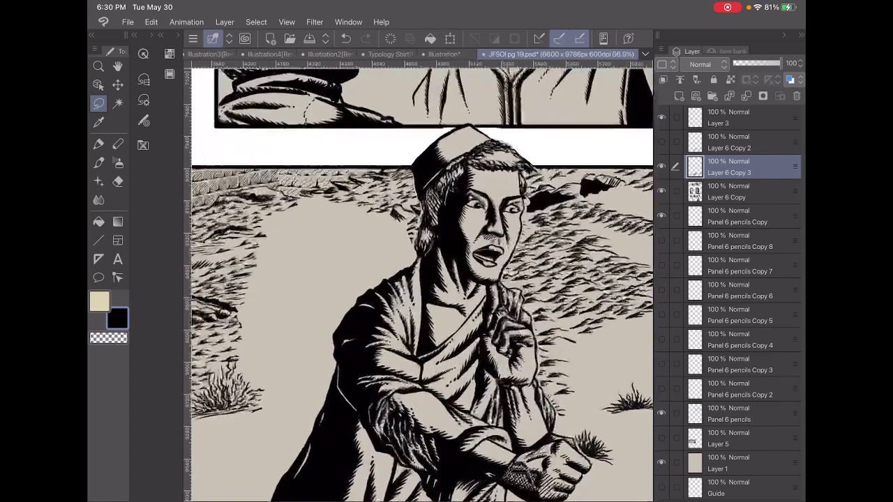
scroll(422, 279, down, 5)
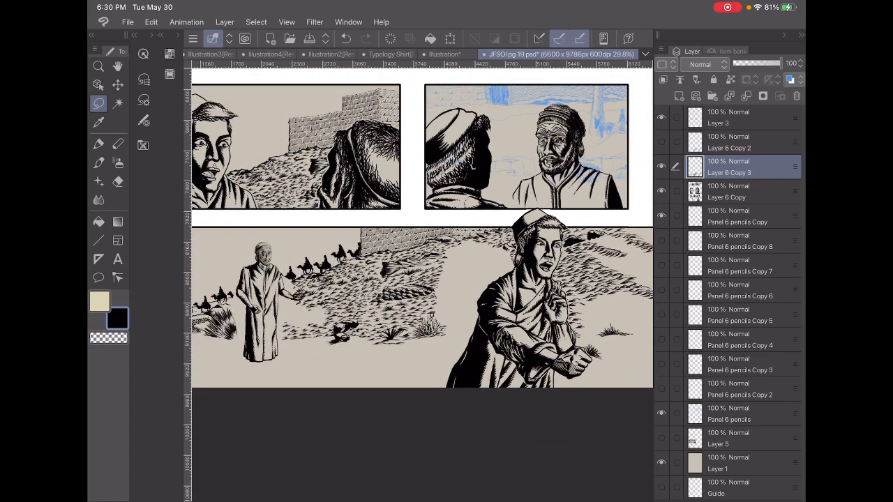
scroll(422, 279, up, 2)
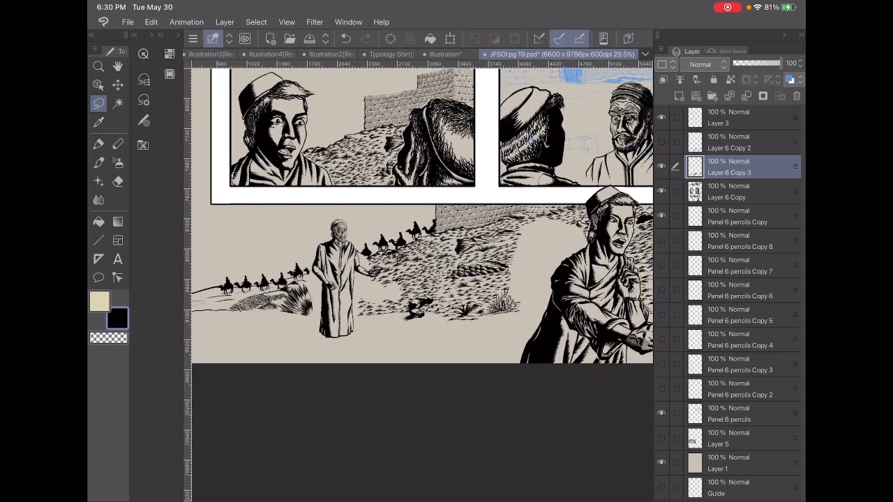
scroll(338, 279, up, 3)
scroll(339, 279, up, 2)
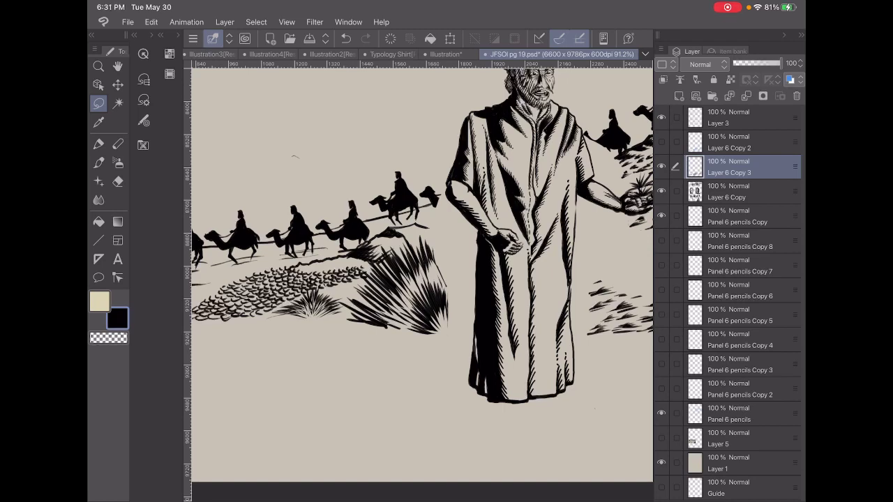
- Review the finished panel and save the comic page
scroll(422, 272, down, 3)
scroll(422, 272, down, 1)
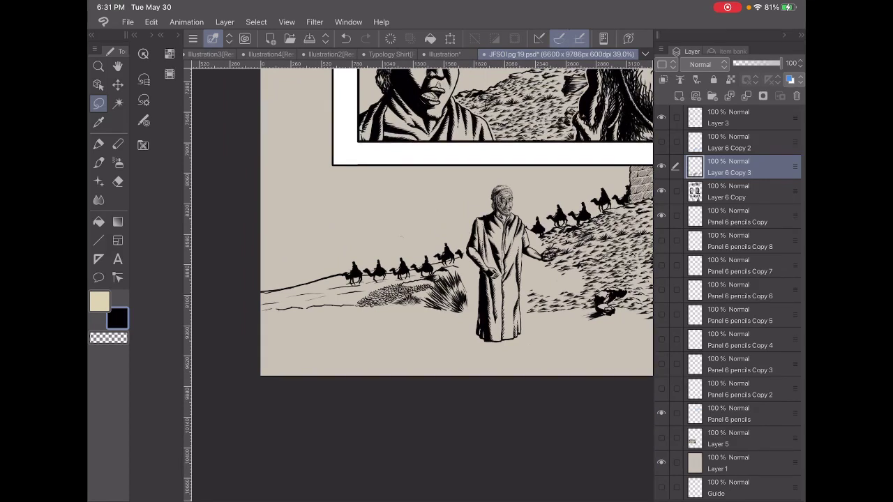
click(128, 21)
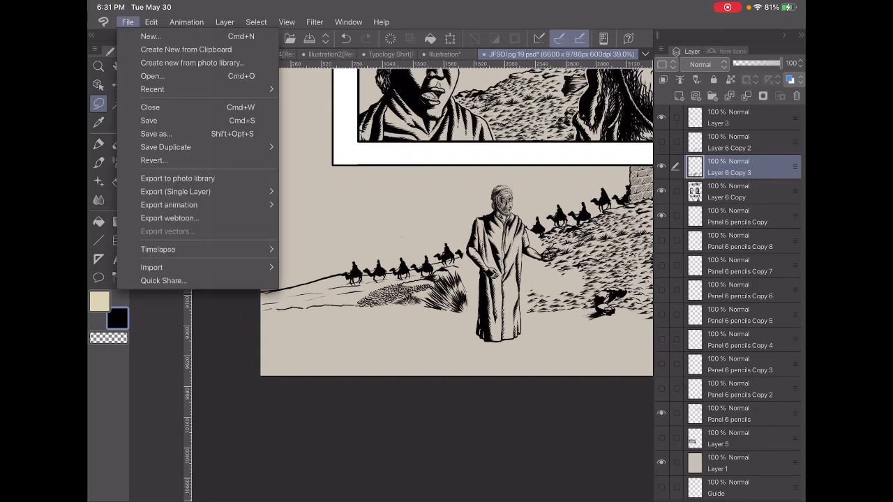
click(149, 120)
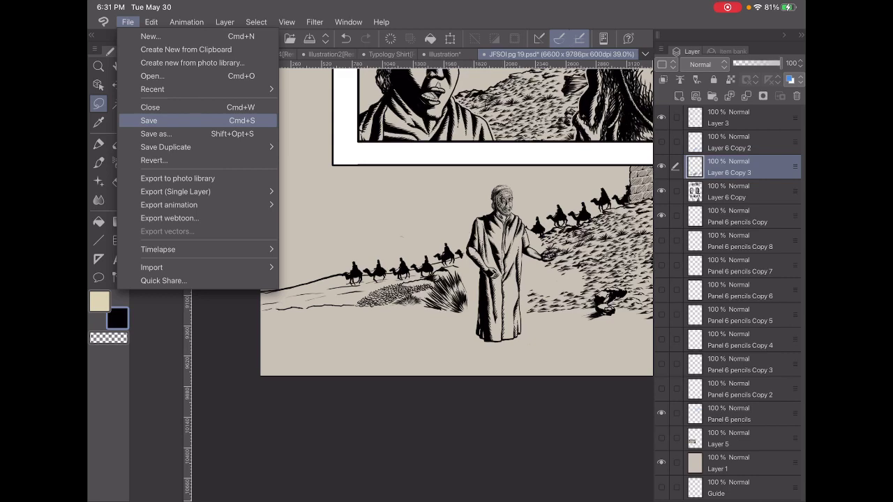